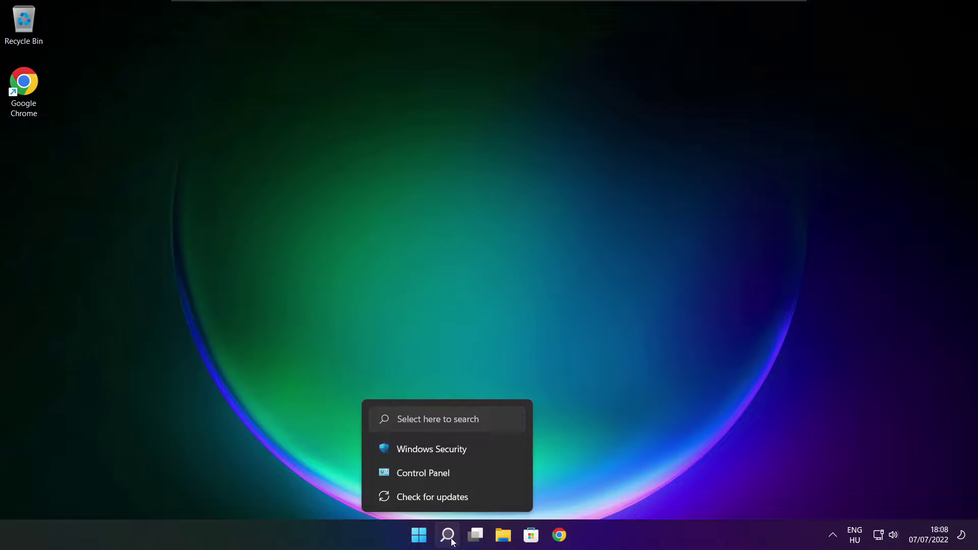
Step: Search Windows for "device manager", open Device Manager and maximize its window
click(450, 541)
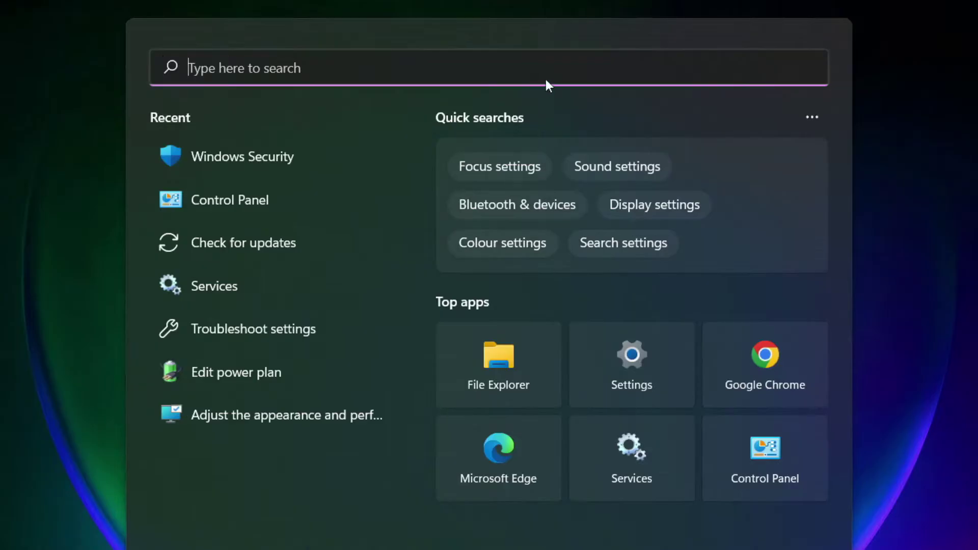
text(d)
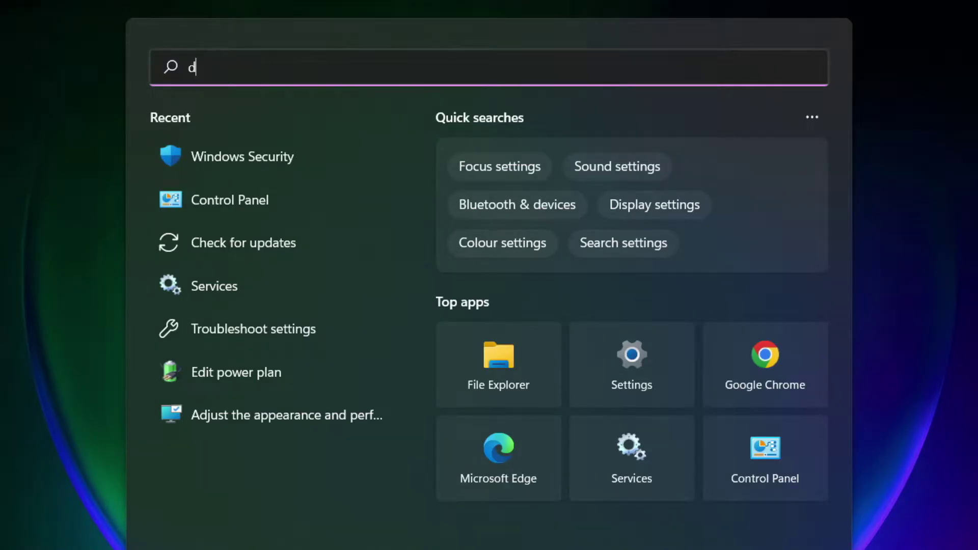
text(evice manage)
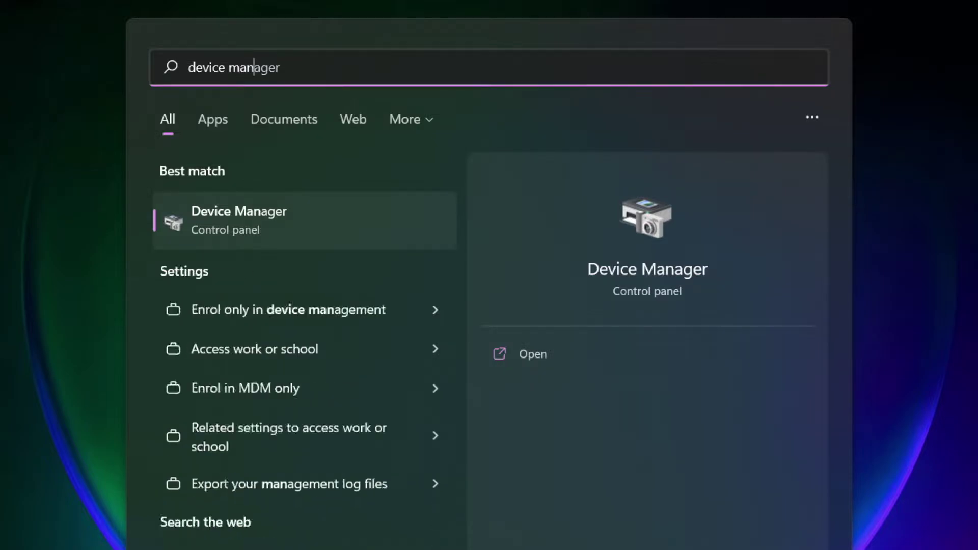
text(r)
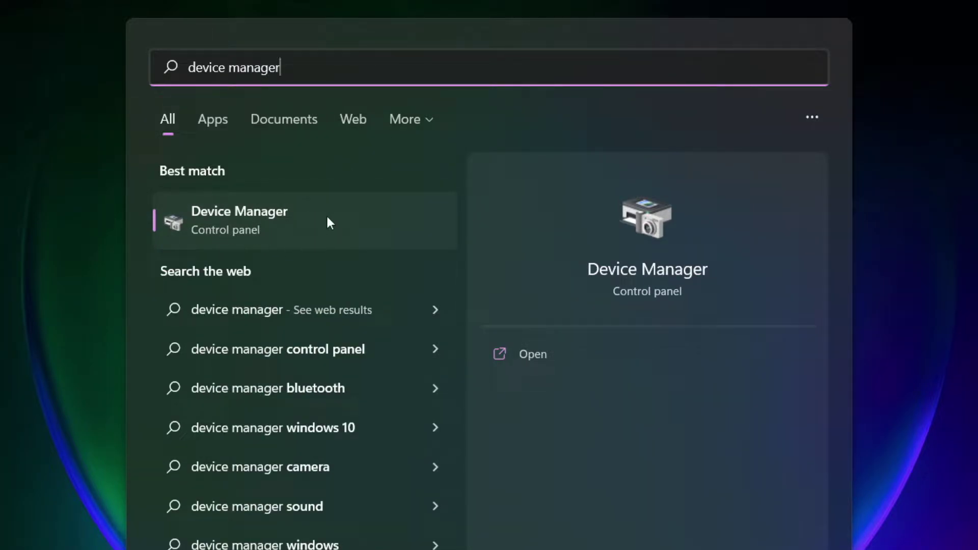
click(359, 226)
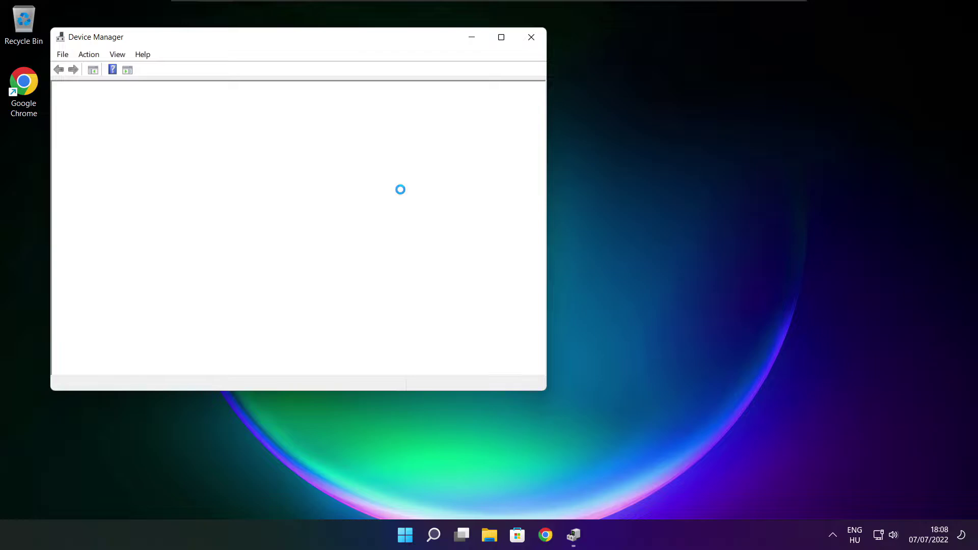
click(502, 42)
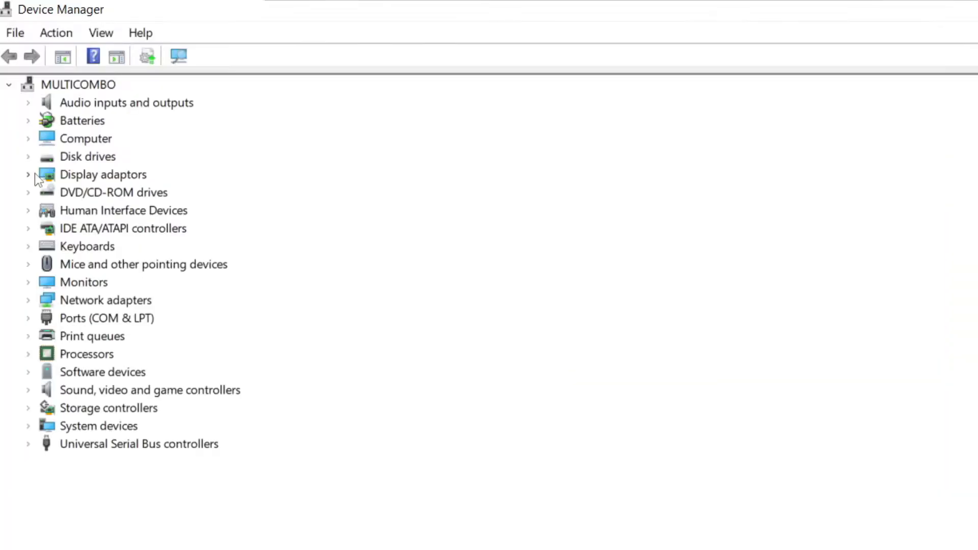
Step: Run an automatic driver update for the VMware SVGA 3D display adaptor and close the update wizard
click(62, 174)
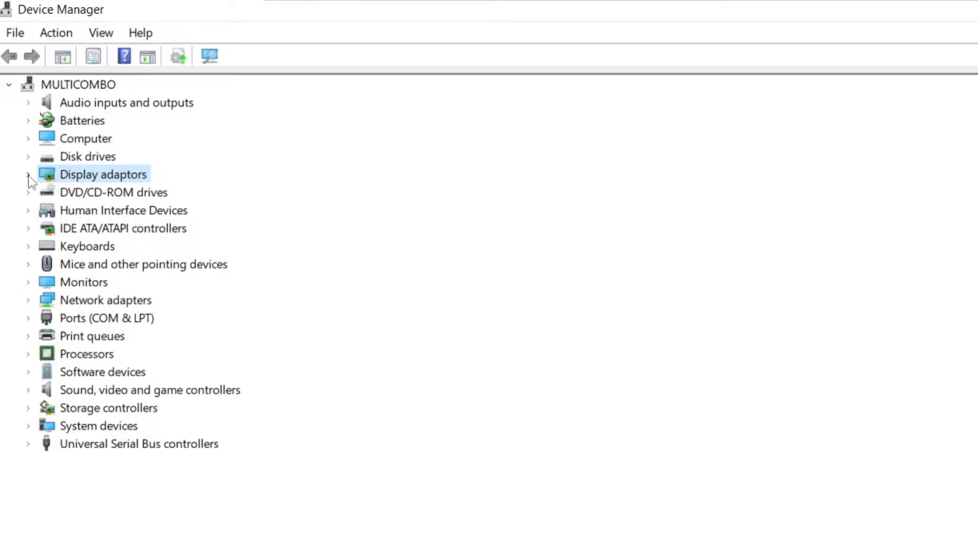
click(29, 174)
click(65, 192)
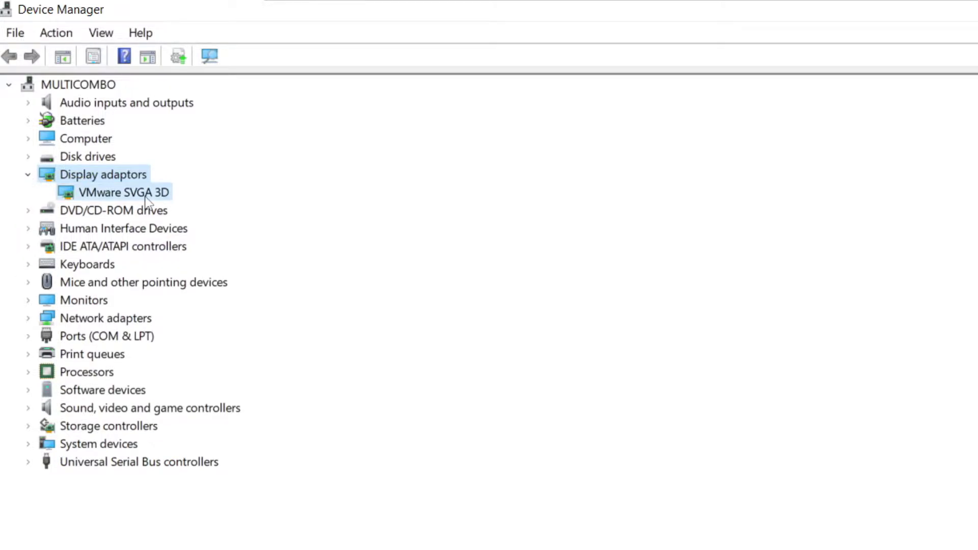
right_click(106, 195)
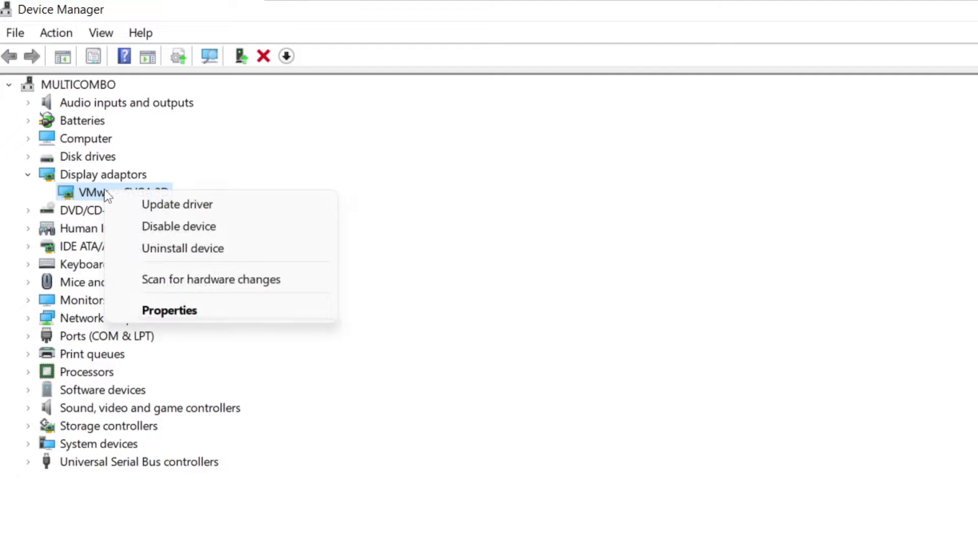
click(216, 206)
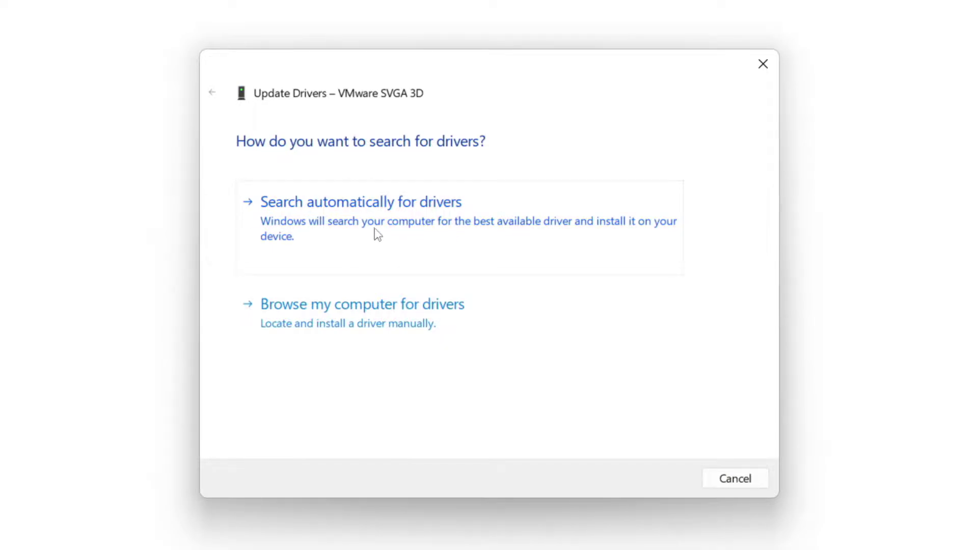
click(430, 232)
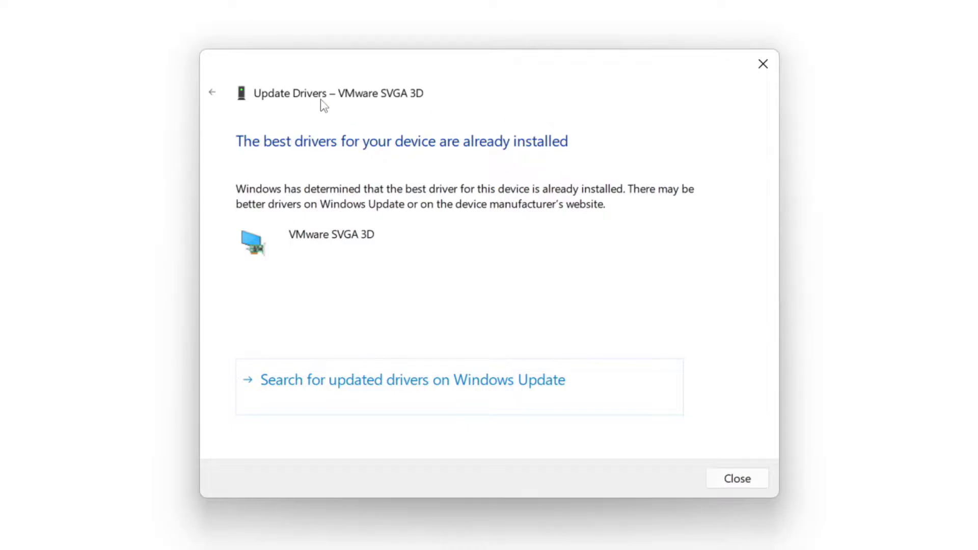
click(737, 479)
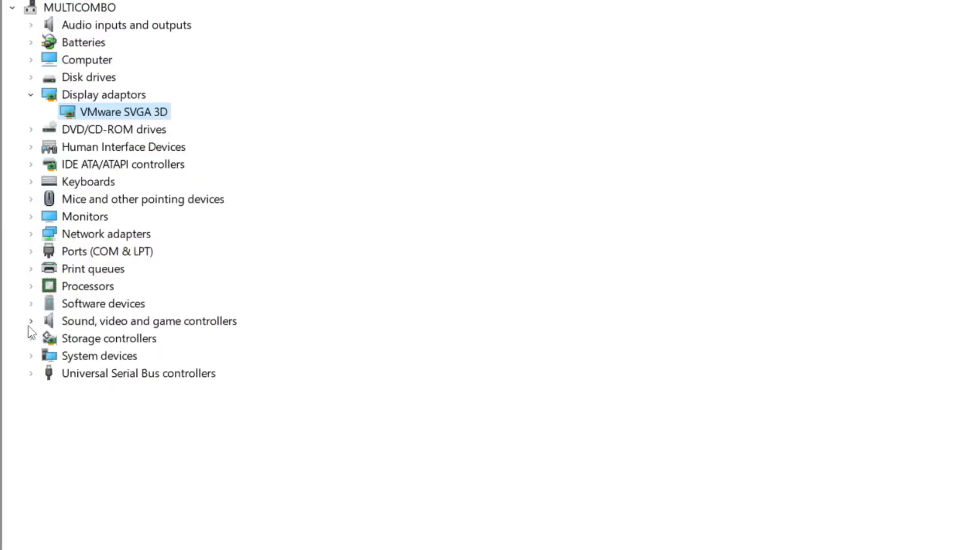
Step: Run an automatic driver update for the High Definition Audio Device, then close the wizard and Device Manager
click(67, 325)
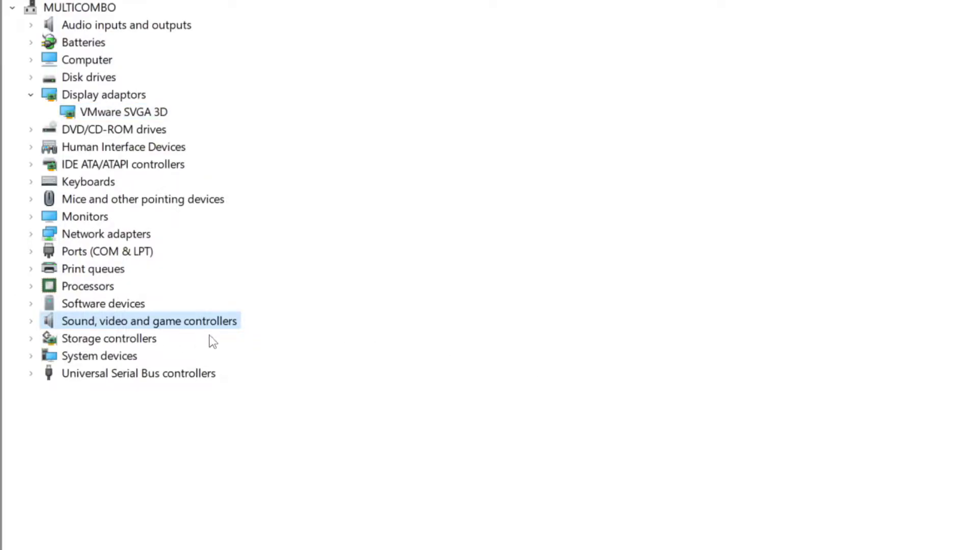
click(31, 322)
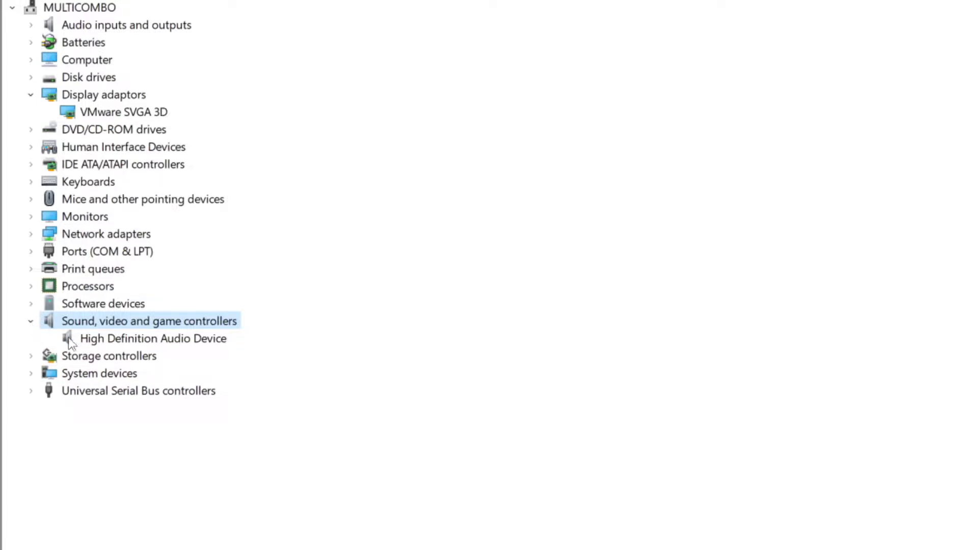
click(152, 340)
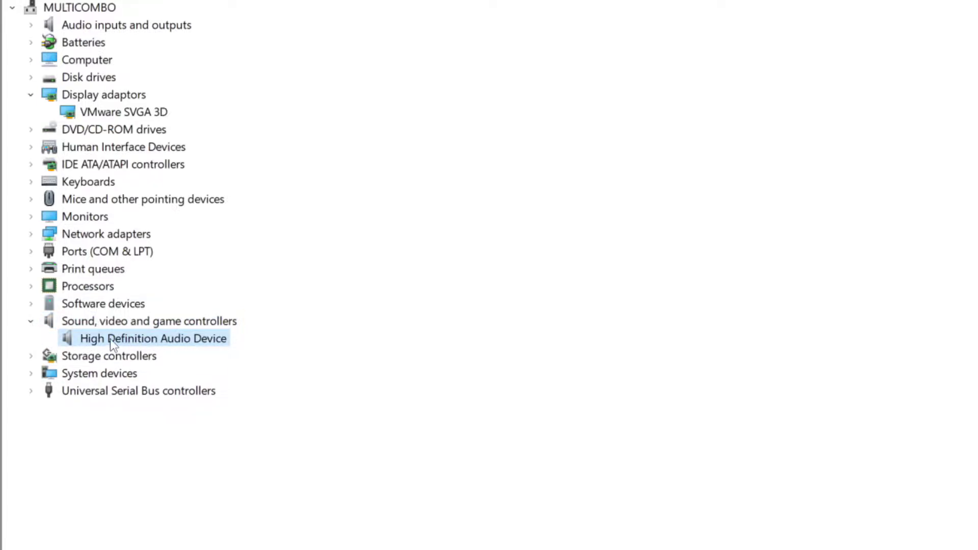
right_click(143, 341)
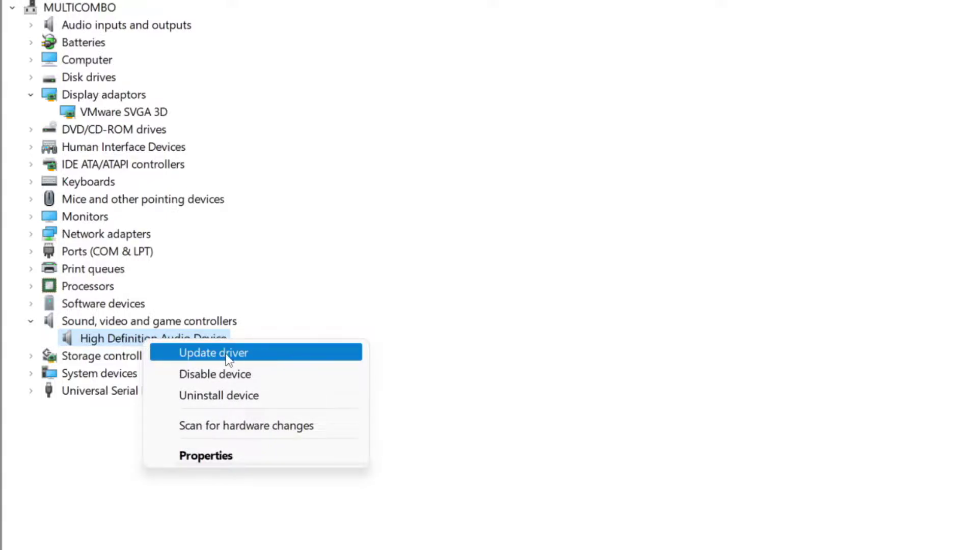
click(291, 361)
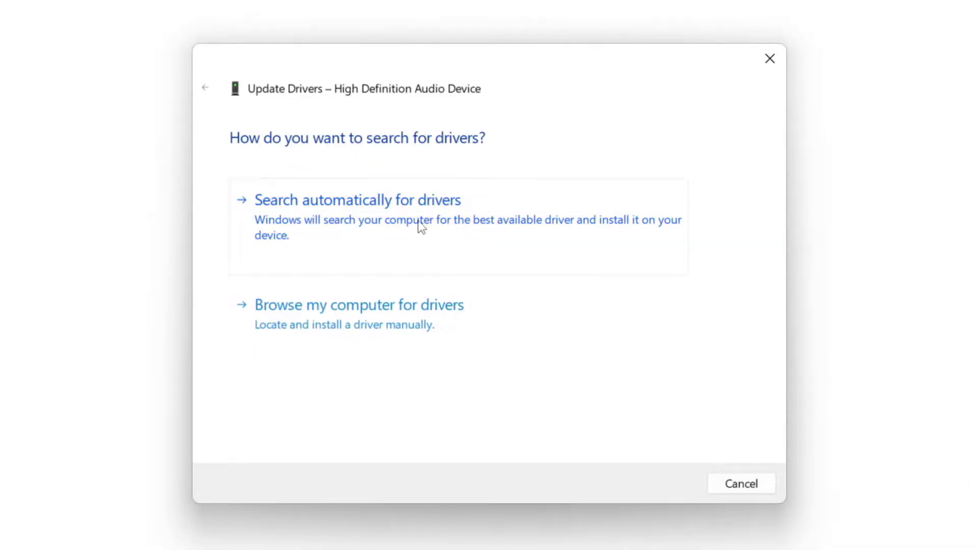
click(389, 219)
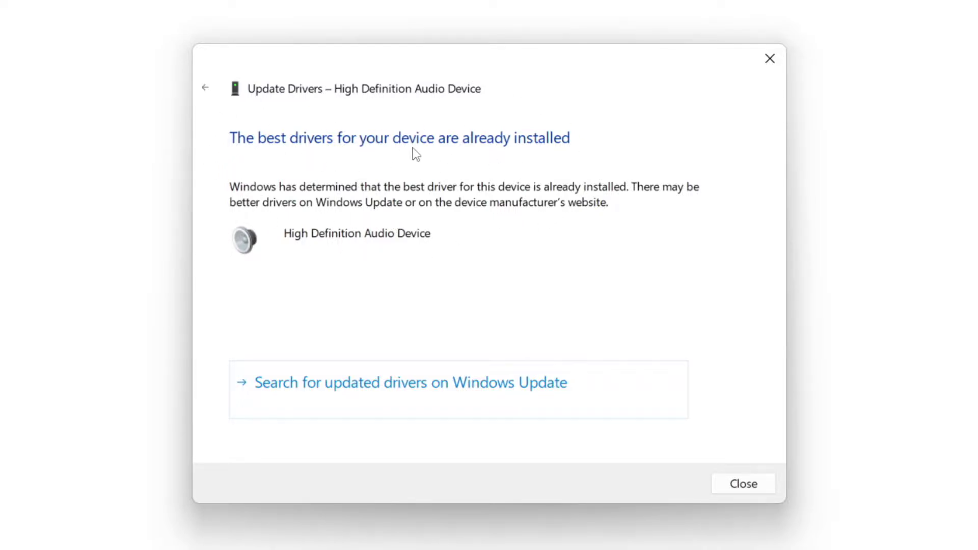
click(745, 484)
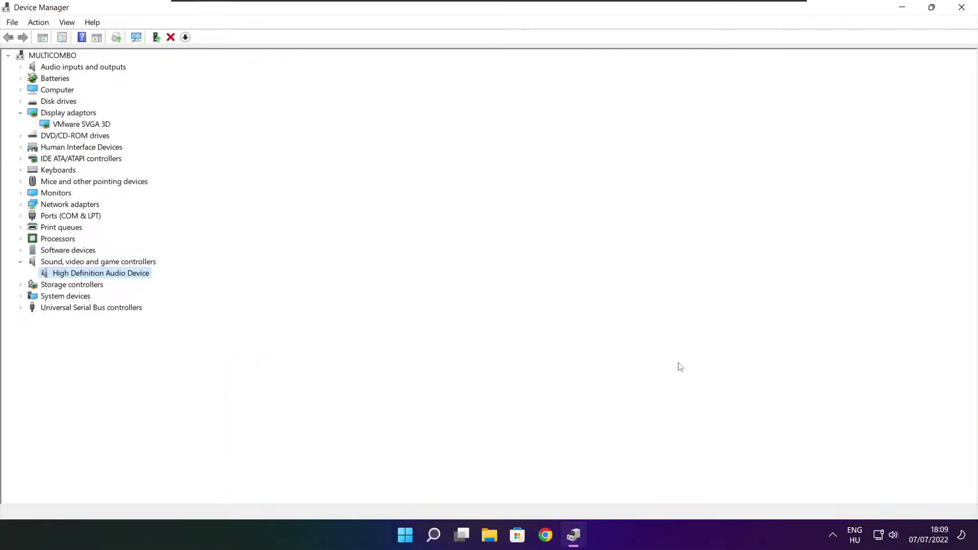
click(965, 10)
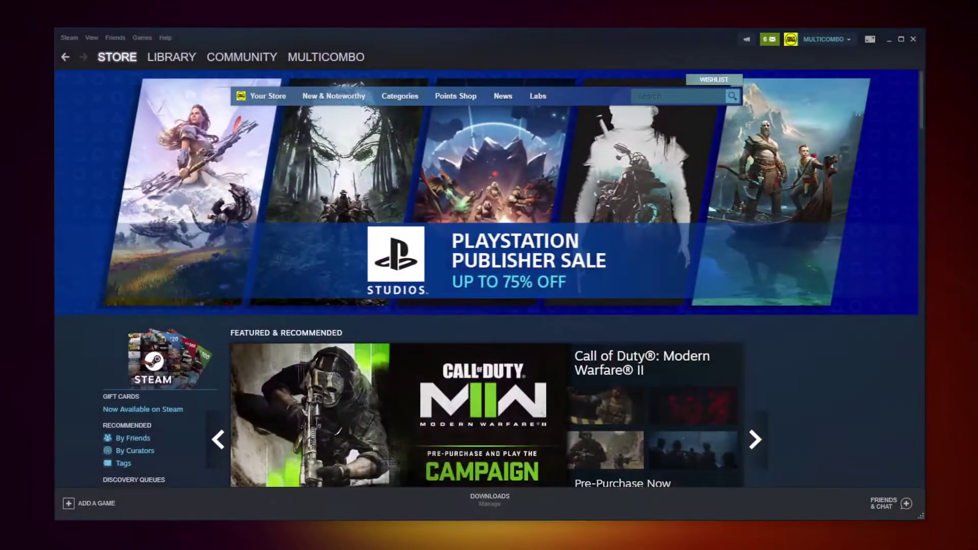
Step: In the Steam library, open the properties of the favorite game that is not working and verify the integrity of its local files
mouse_move(164, 62)
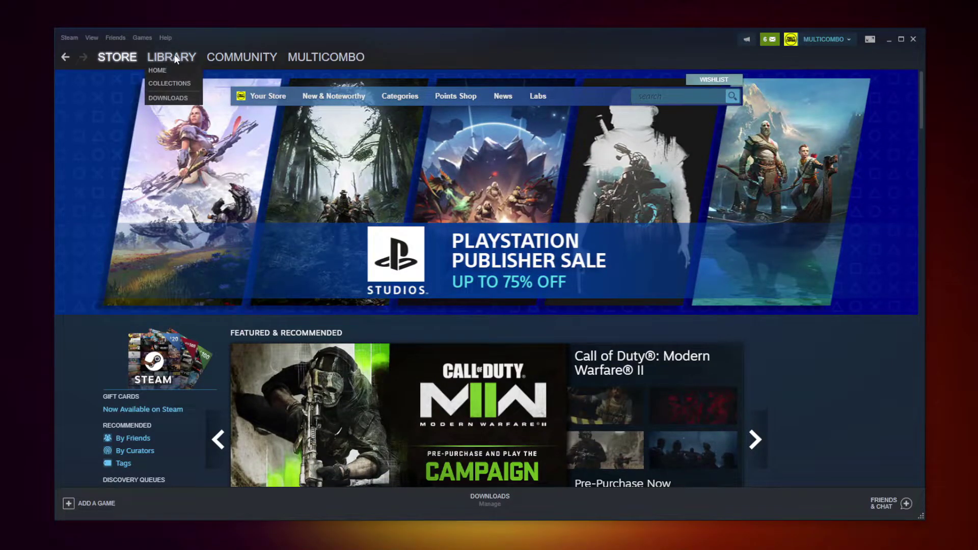
click(168, 58)
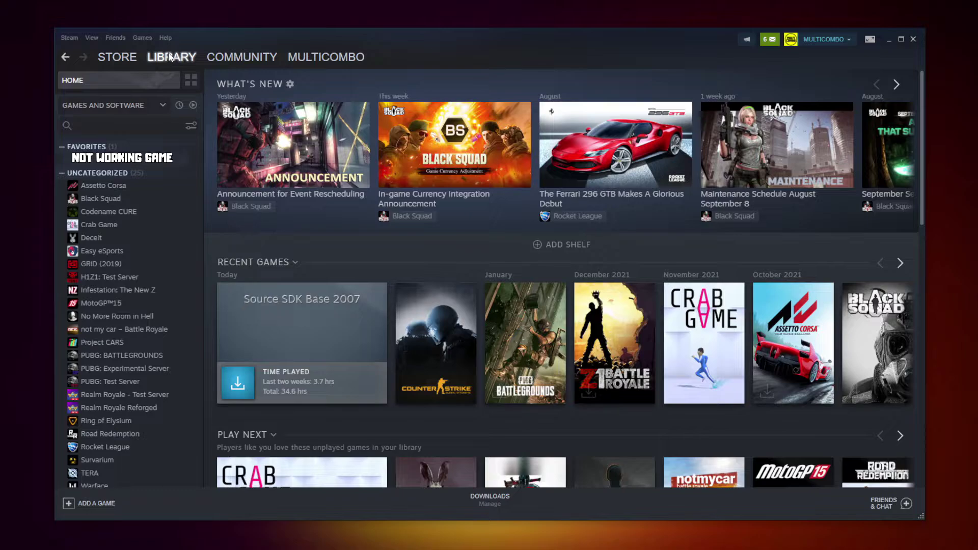
right_click(191, 167)
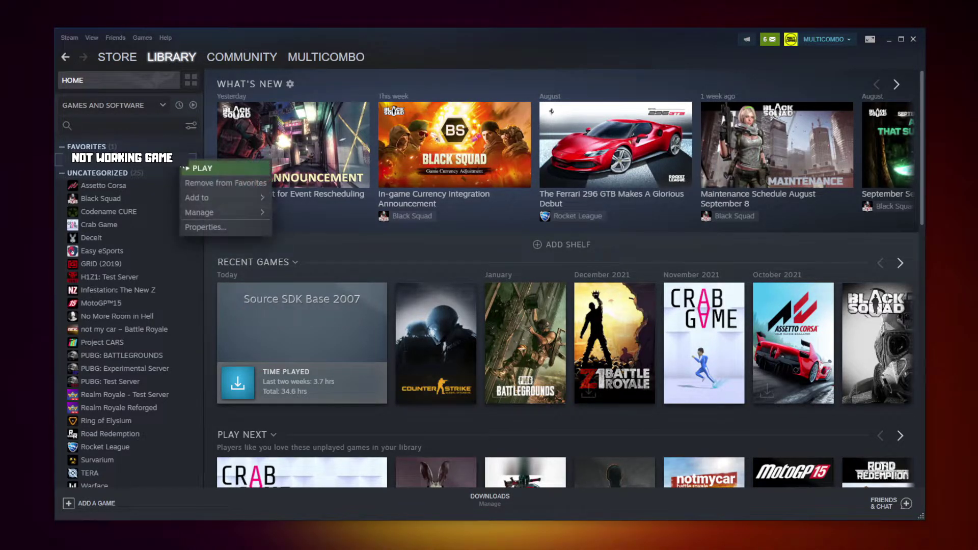
click(218, 228)
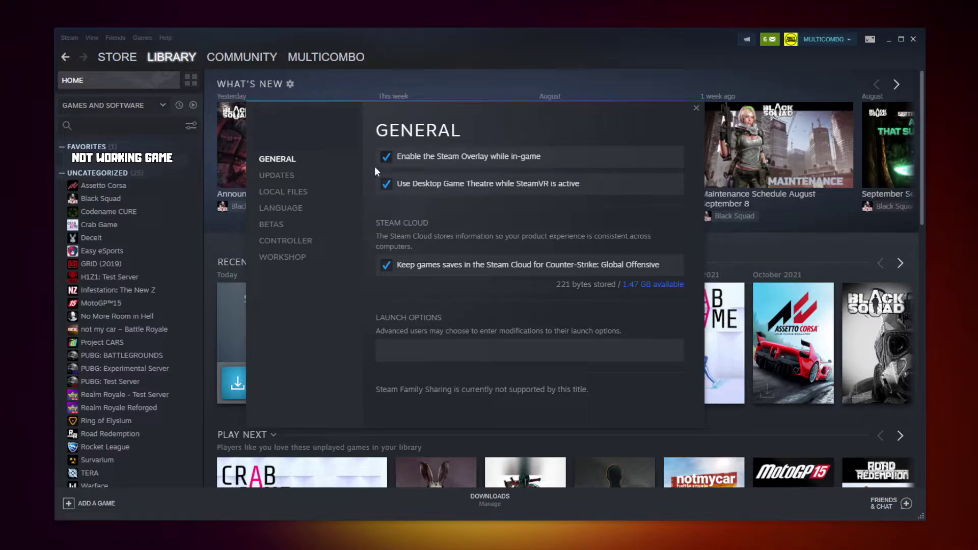
click(287, 195)
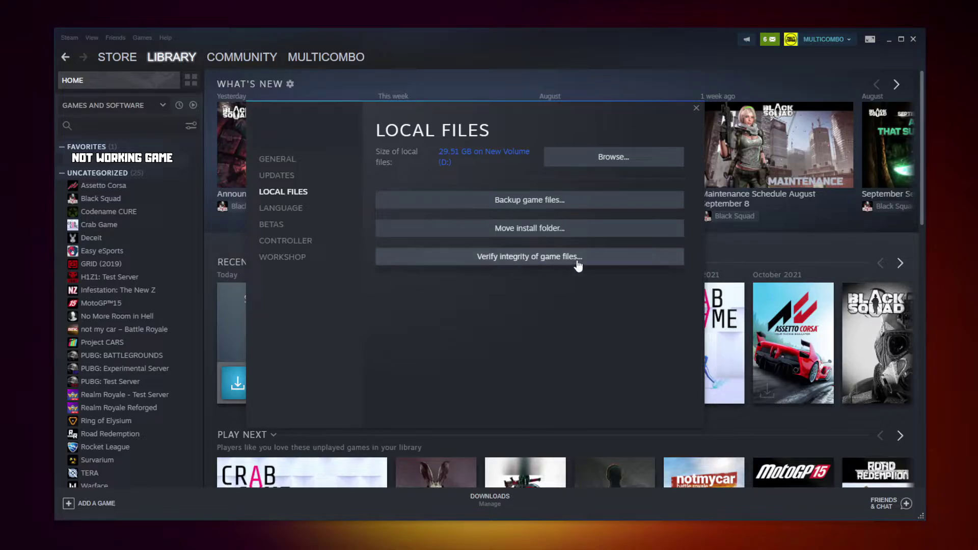
click(533, 258)
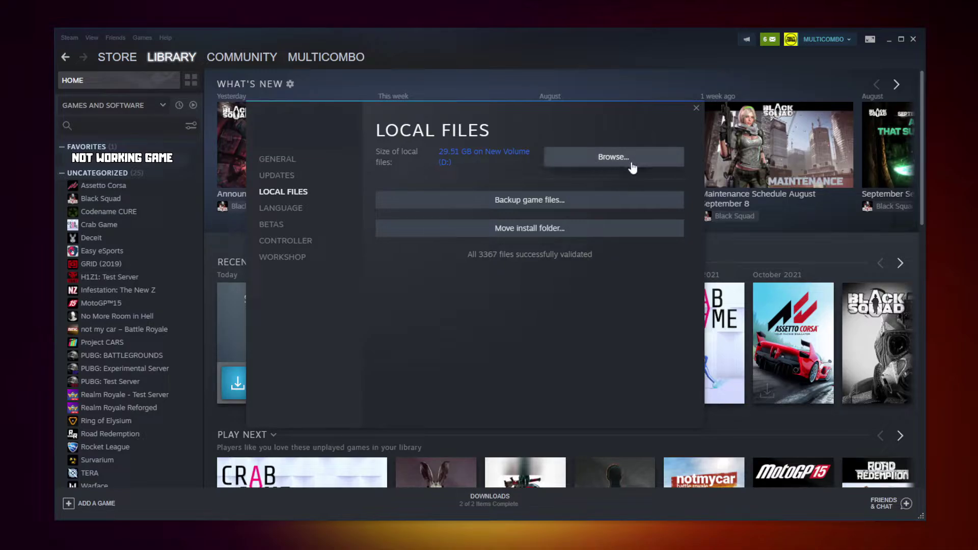
Step: Browse to the game's install folder and open the compatibility settings of its application file
click(611, 163)
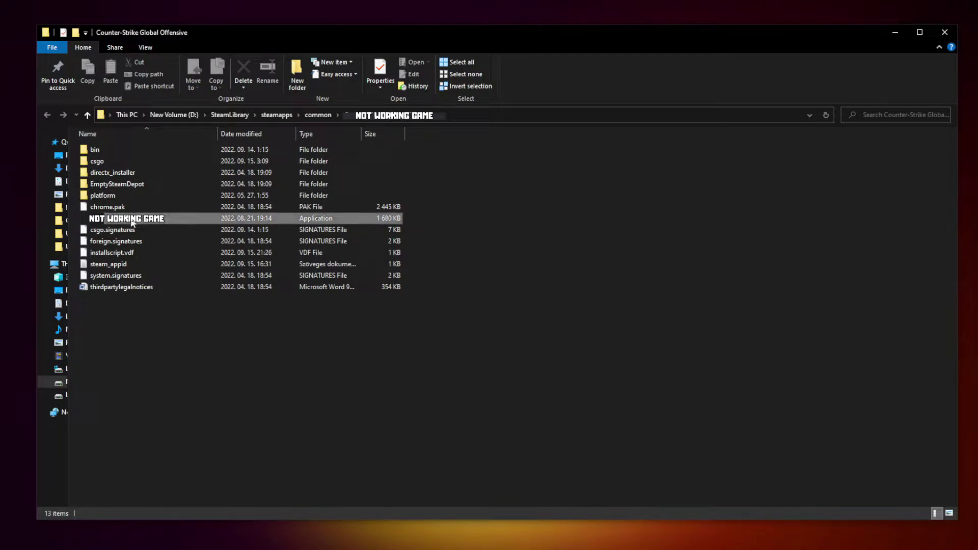
click(167, 223)
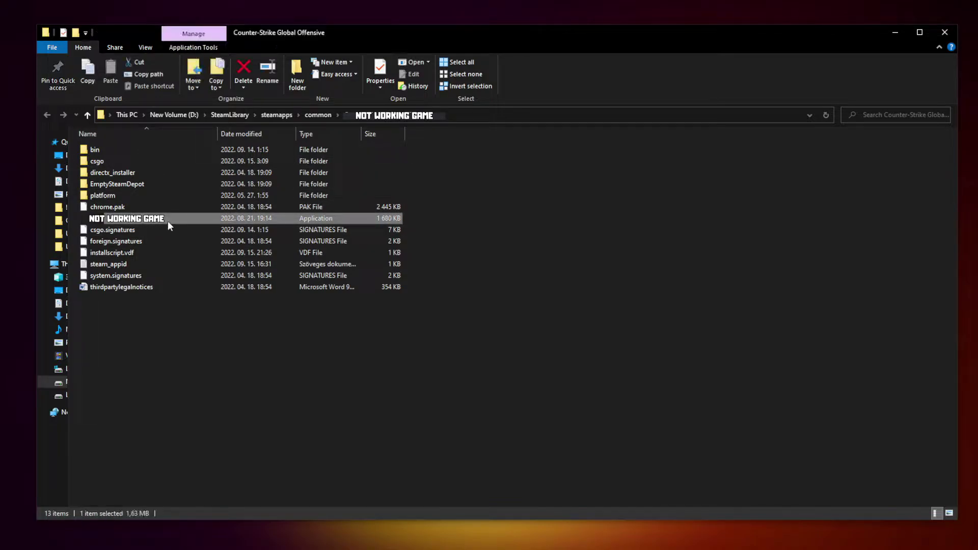
right_click(196, 219)
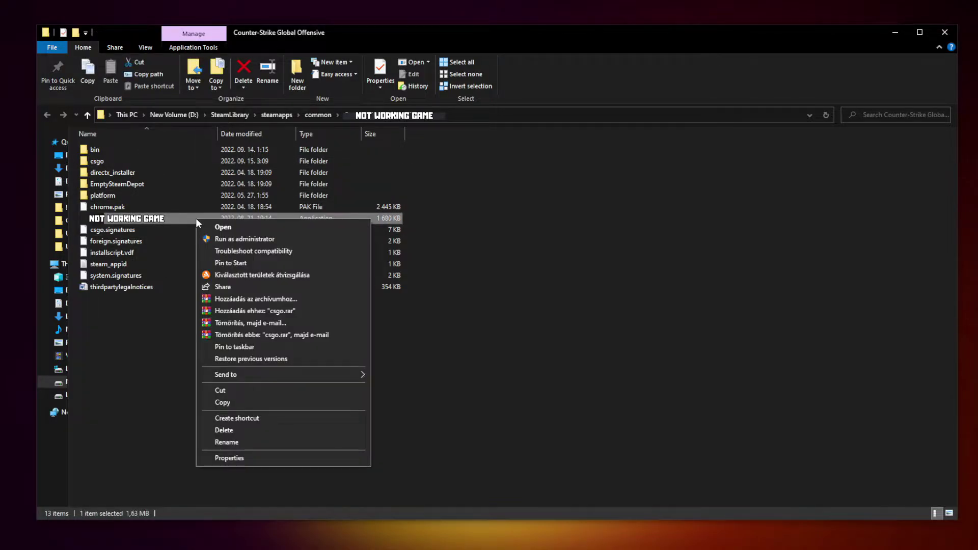
click(283, 457)
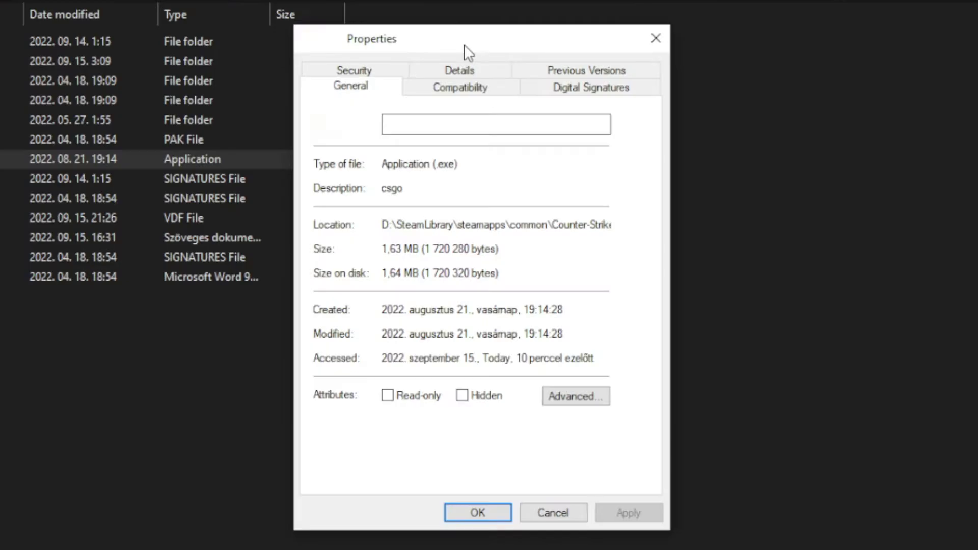
click(475, 97)
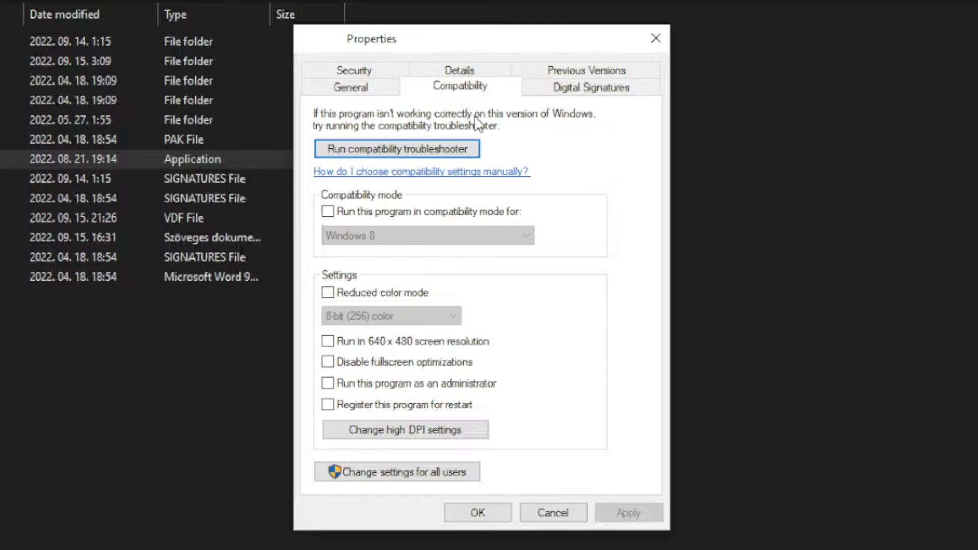
Step: Set the game executable to run in Windows 8 compatibility mode, disable fullscreen optimizations, run it as administrator, and apply the settings
click(337, 214)
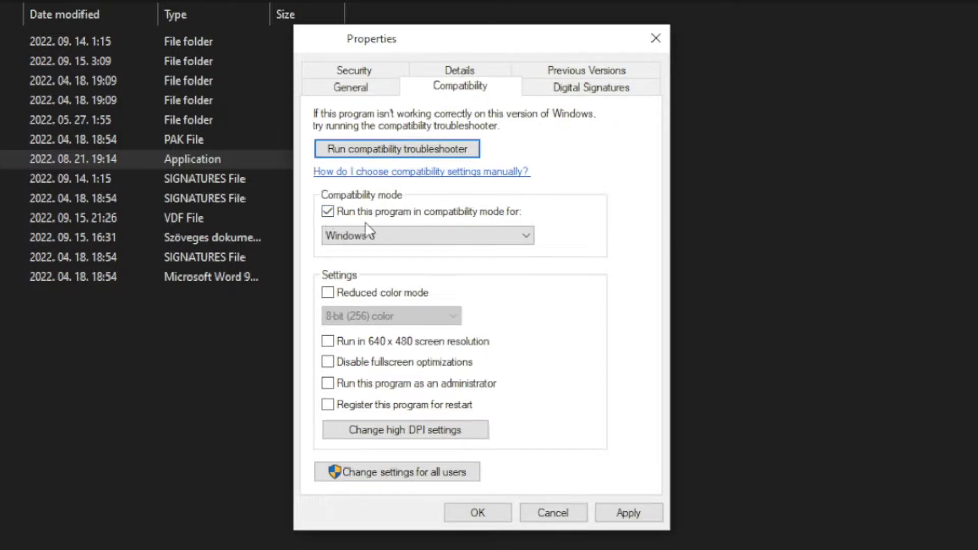
click(466, 234)
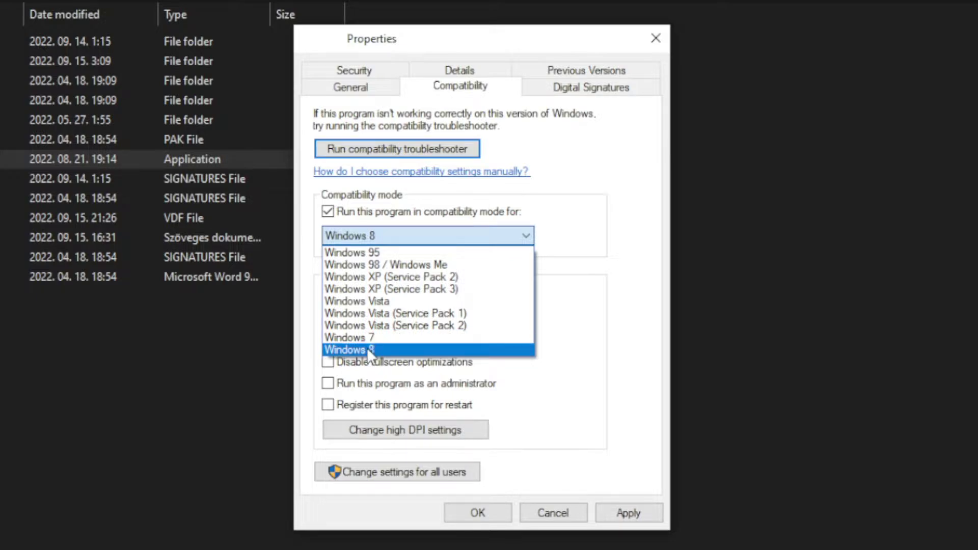
click(378, 352)
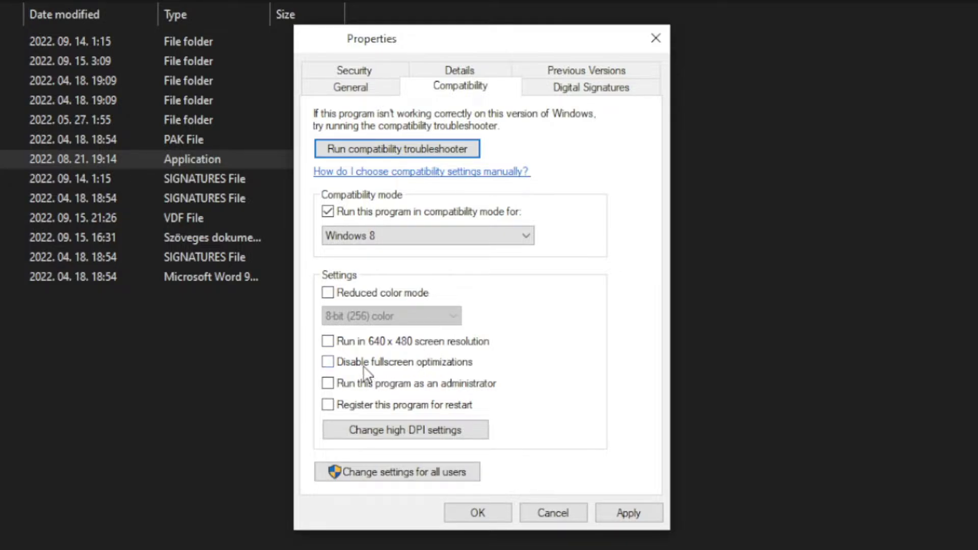
click(405, 368)
click(471, 388)
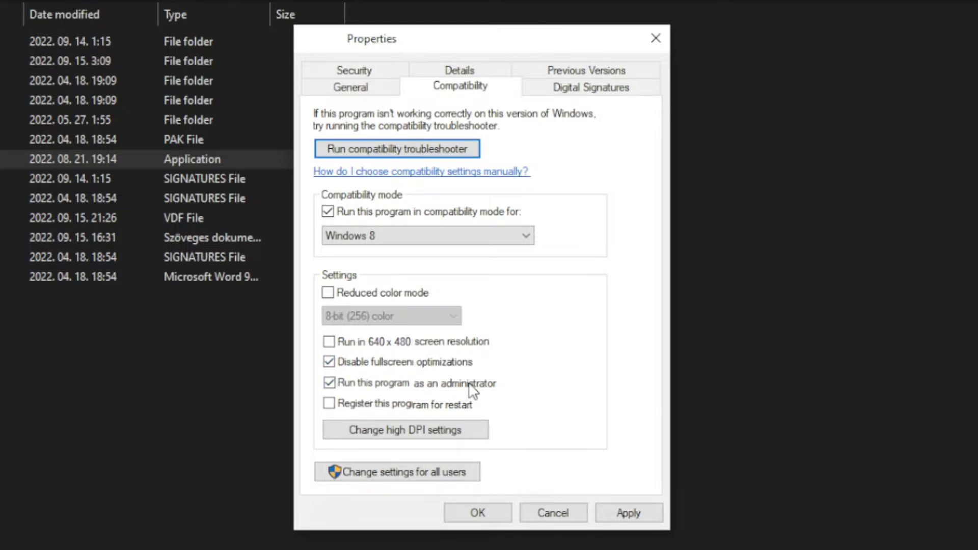
click(632, 518)
click(477, 514)
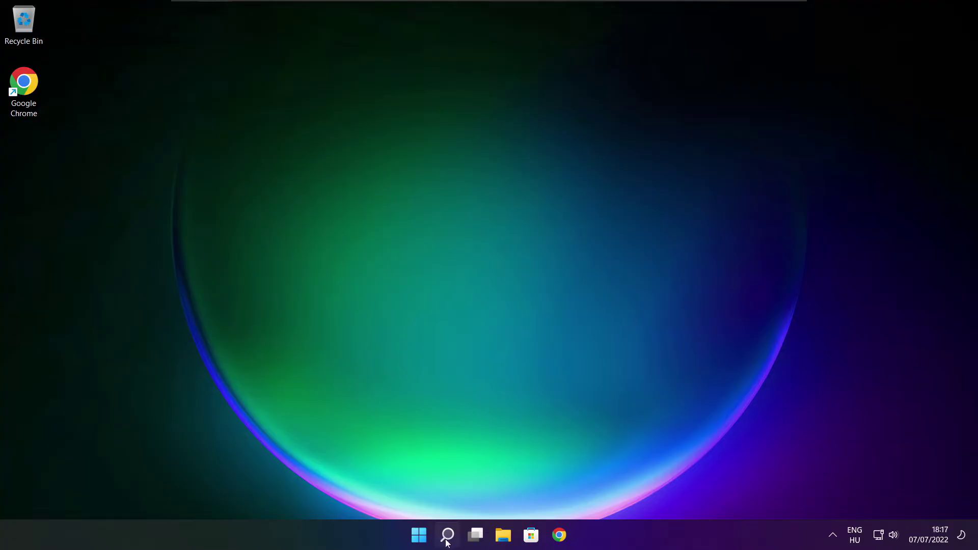
Step: Open the Windows Update settings through system search, check for updates, and close Settings
click(448, 535)
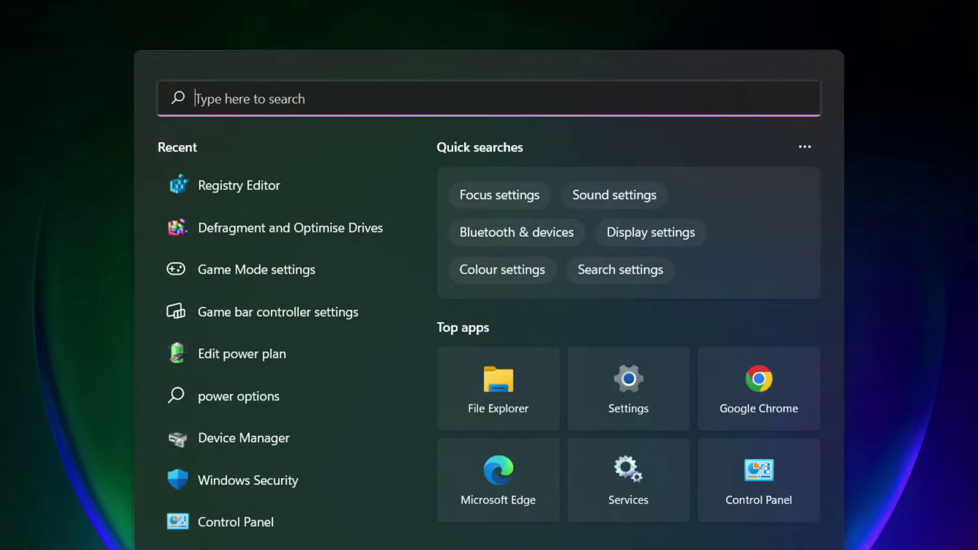
text(updates)
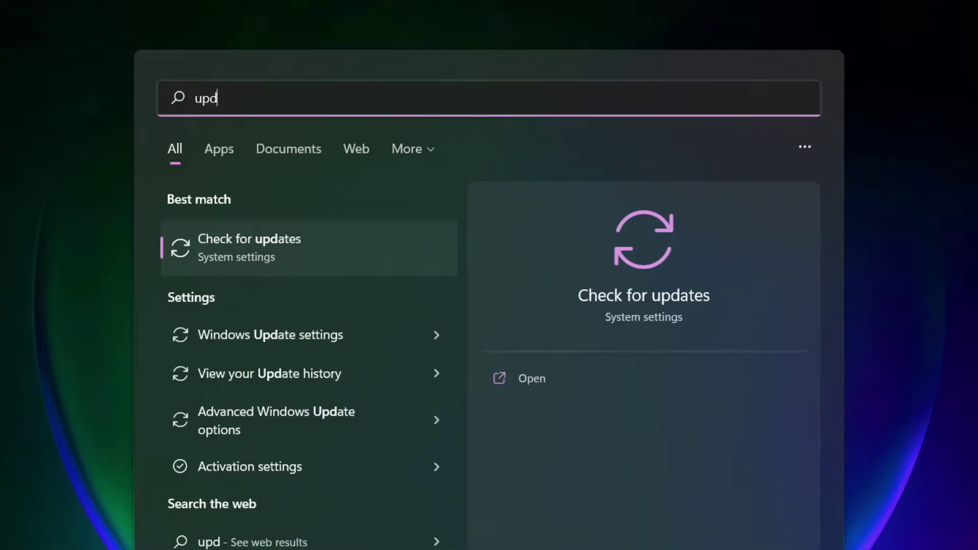
click(298, 252)
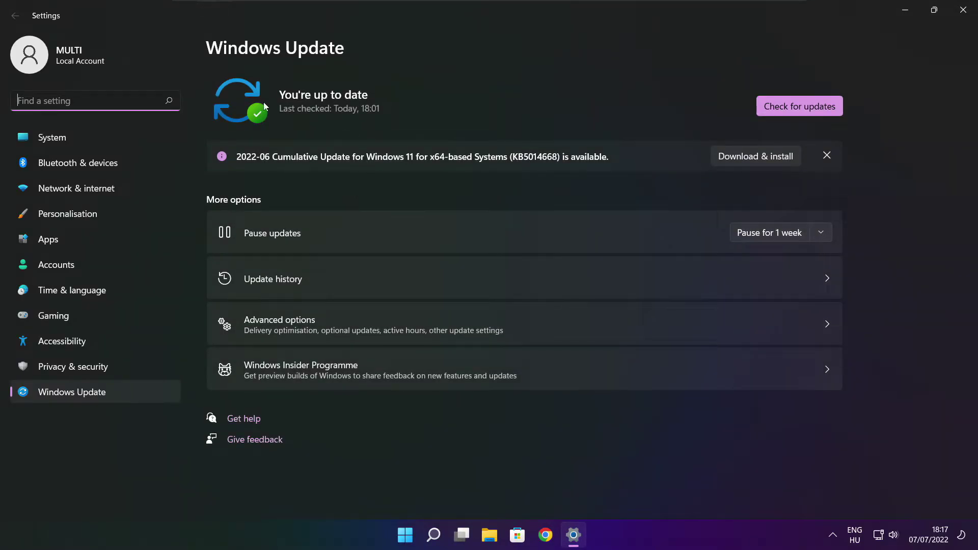
click(800, 107)
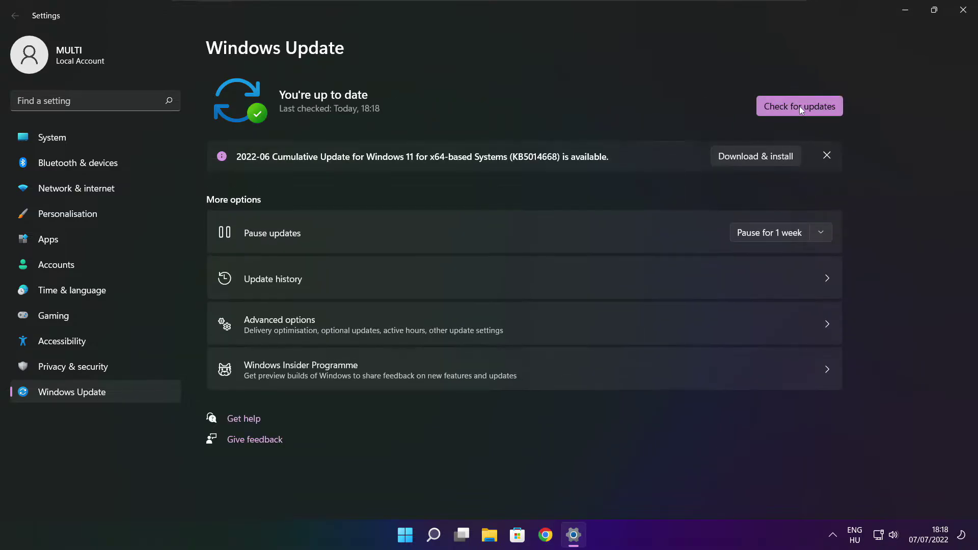
click(962, 15)
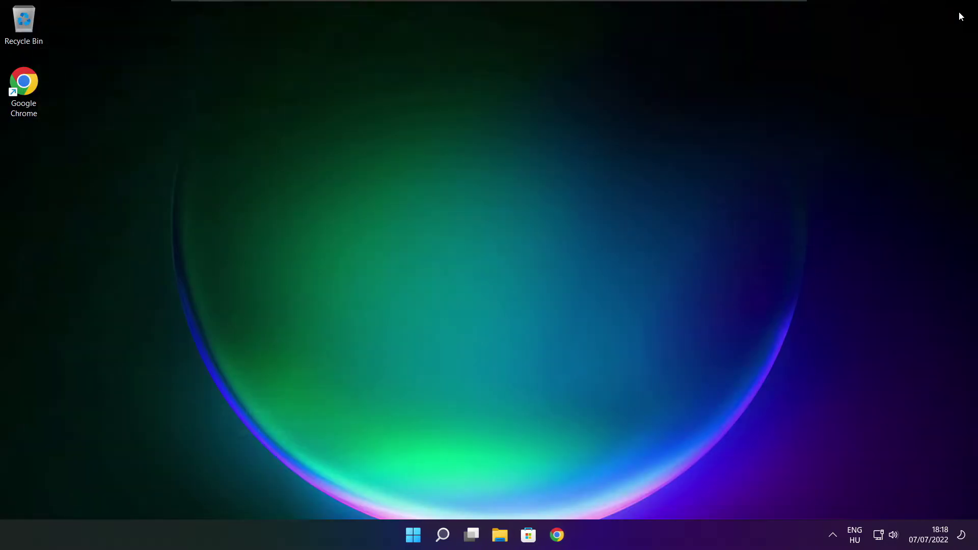
Step: Switch to Google Chrome and download the English DirectX End-User Runtime Web Installer from the Microsoft Download Center
click(560, 535)
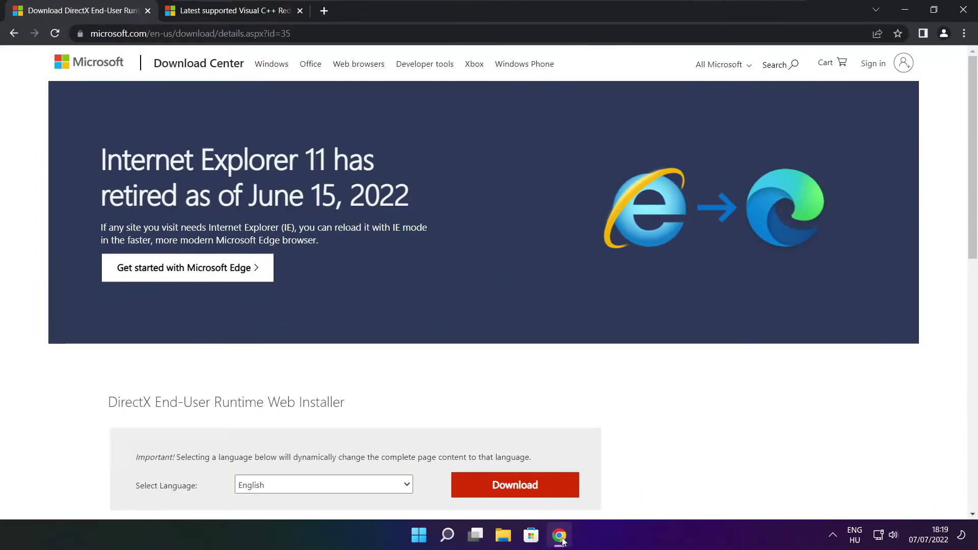
mouse_move(293, 34)
mouse_down()
mouse_move(91, 34)
mouse_move(291, 33)
mouse_up()
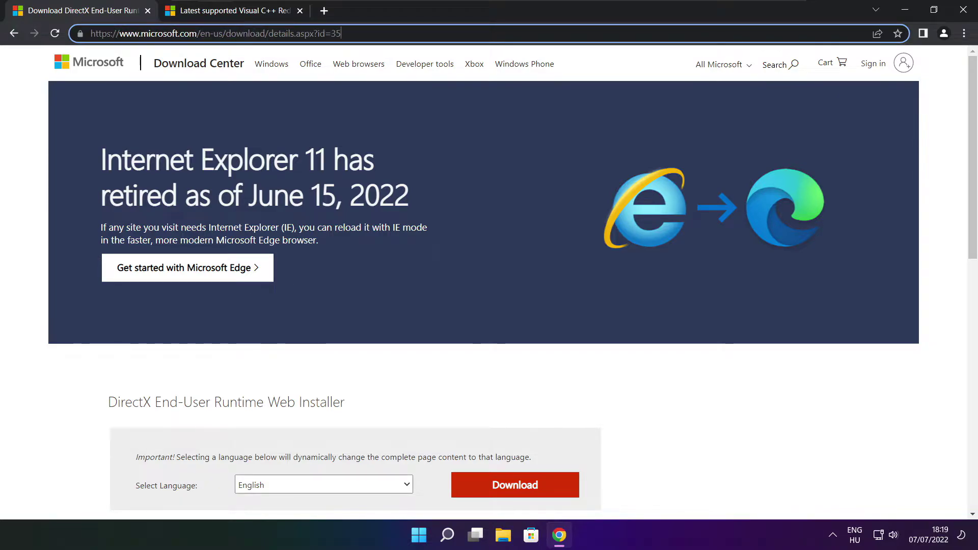
click(352, 369)
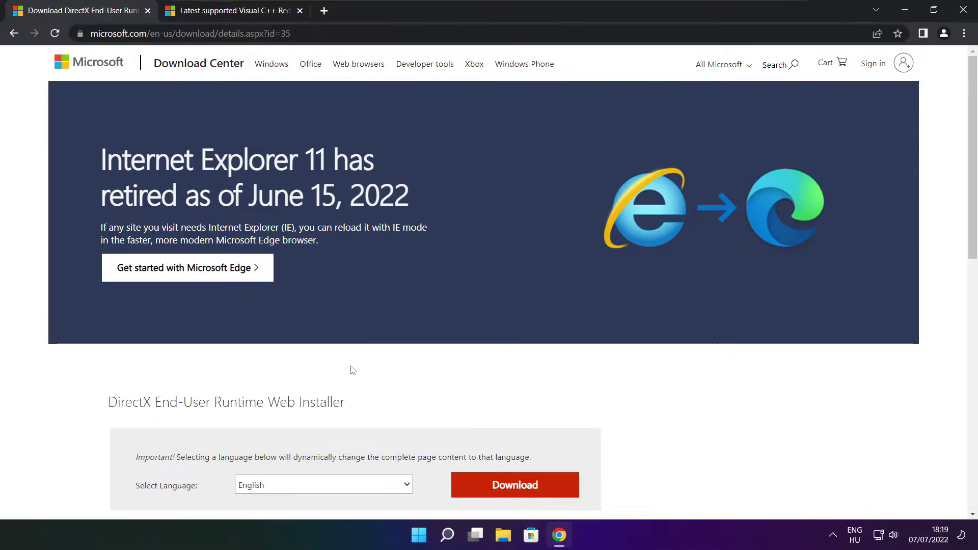
scroll(889, 233, down, 4)
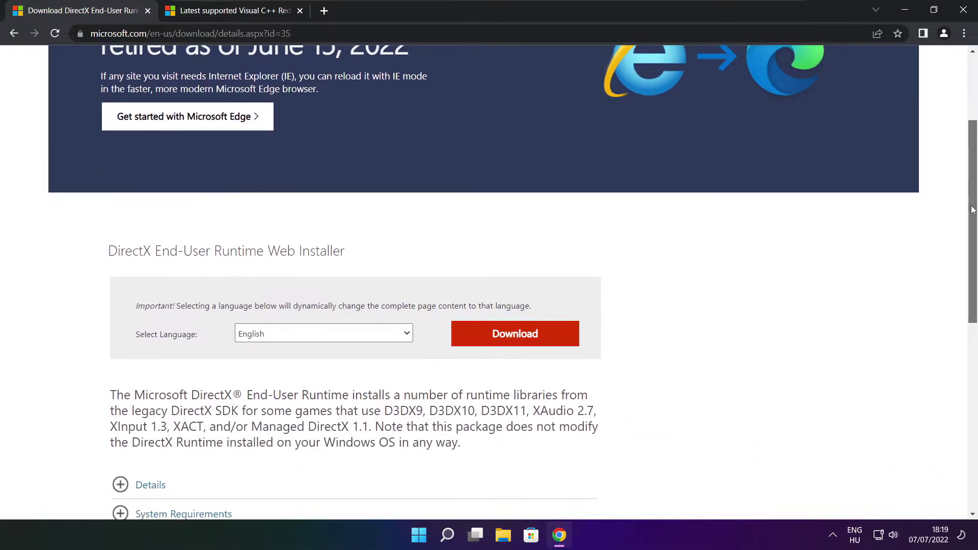
drag(356, 209, 81, 212)
click(390, 217)
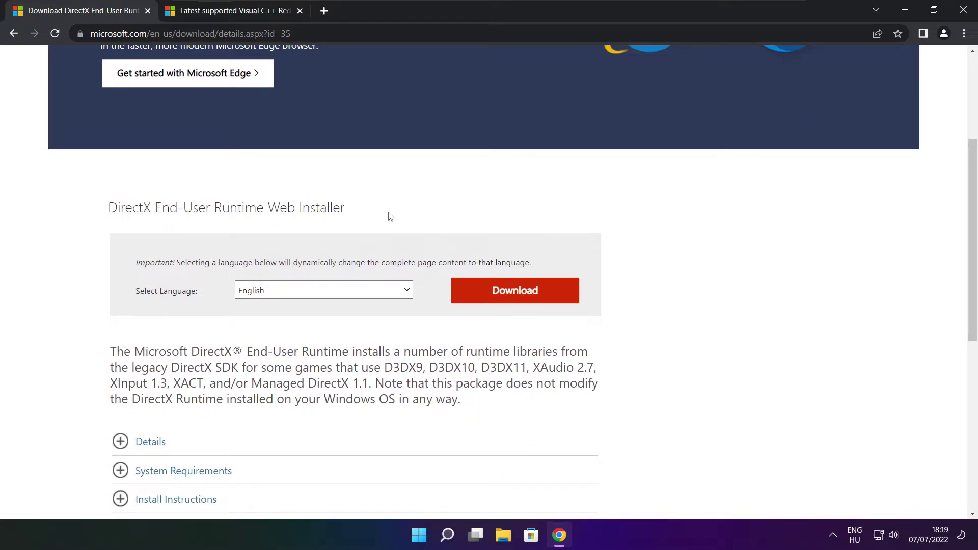
click(519, 293)
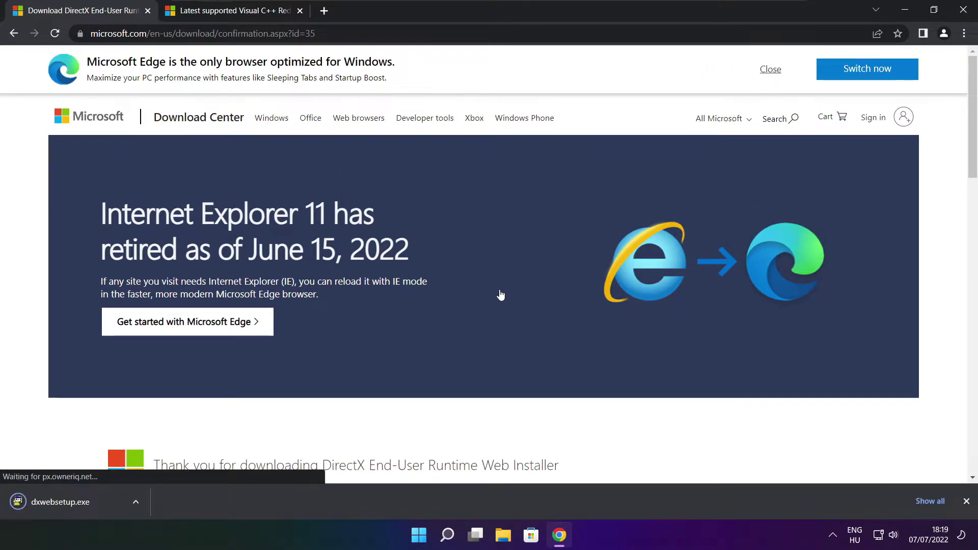
Step: Run dxwebsetup.exe, accept the license agreement, and install the DirectX runtime components without the Bing Bar
click(92, 503)
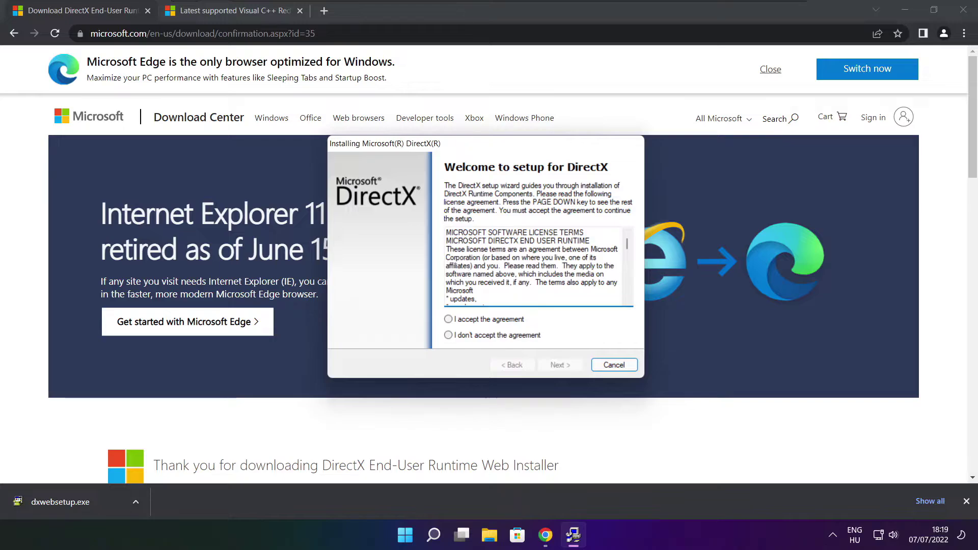
drag(628, 244, 627, 293)
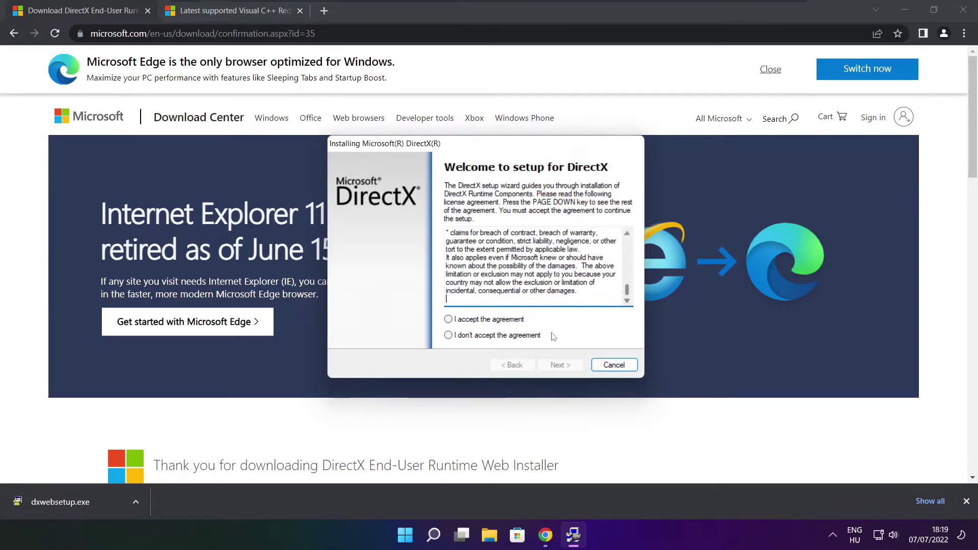
click(469, 323)
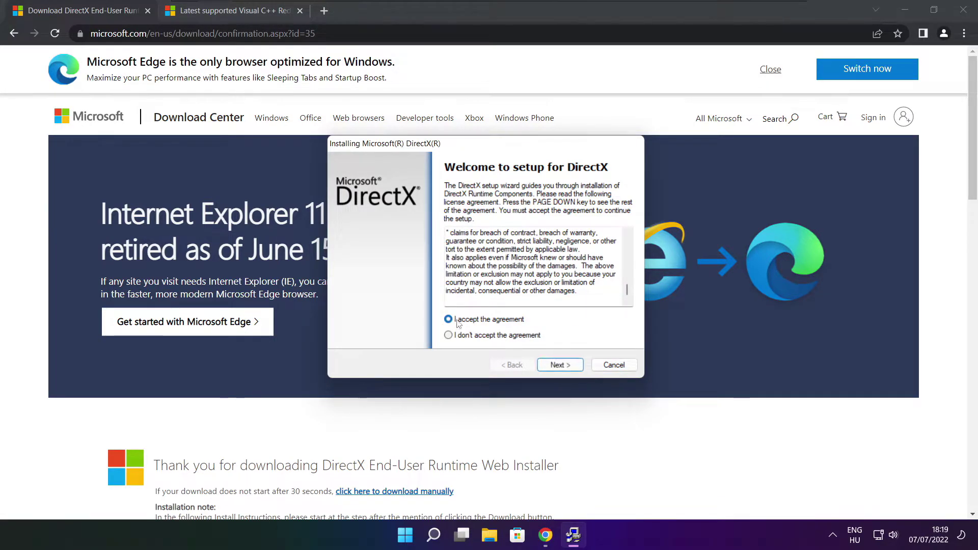
click(560, 365)
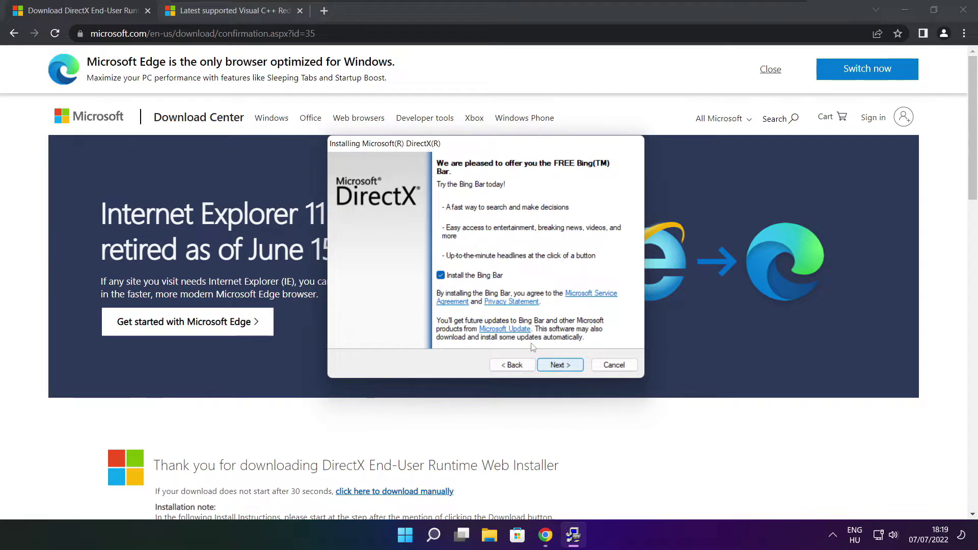
click(441, 275)
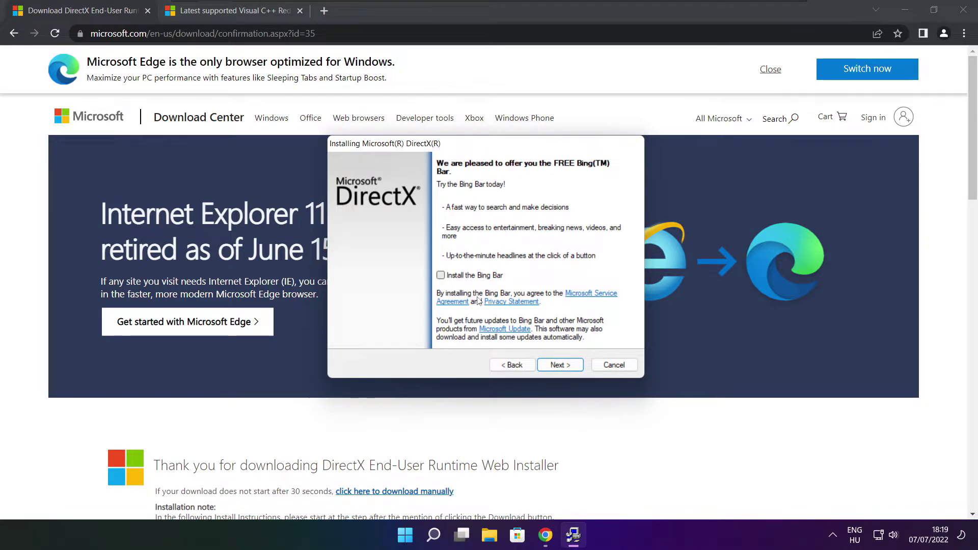
click(570, 365)
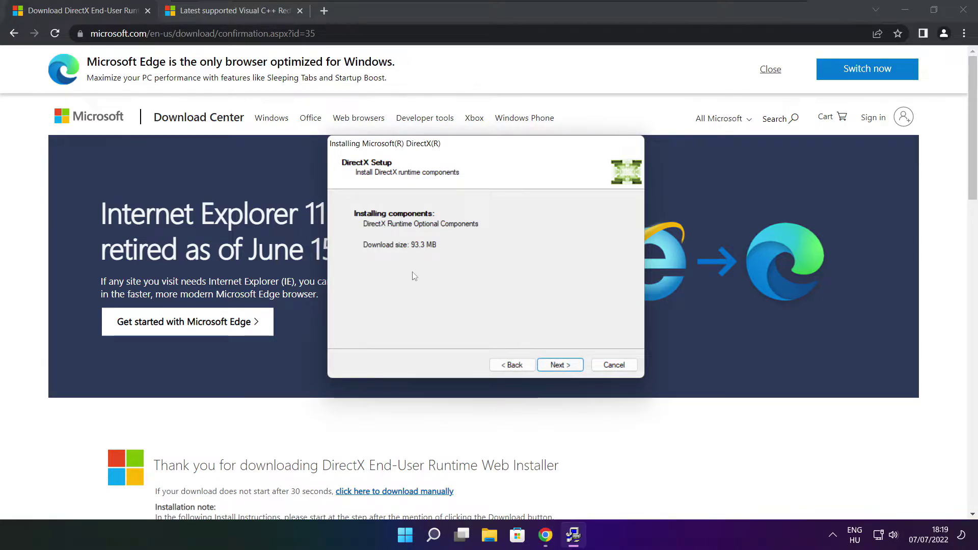
click(560, 365)
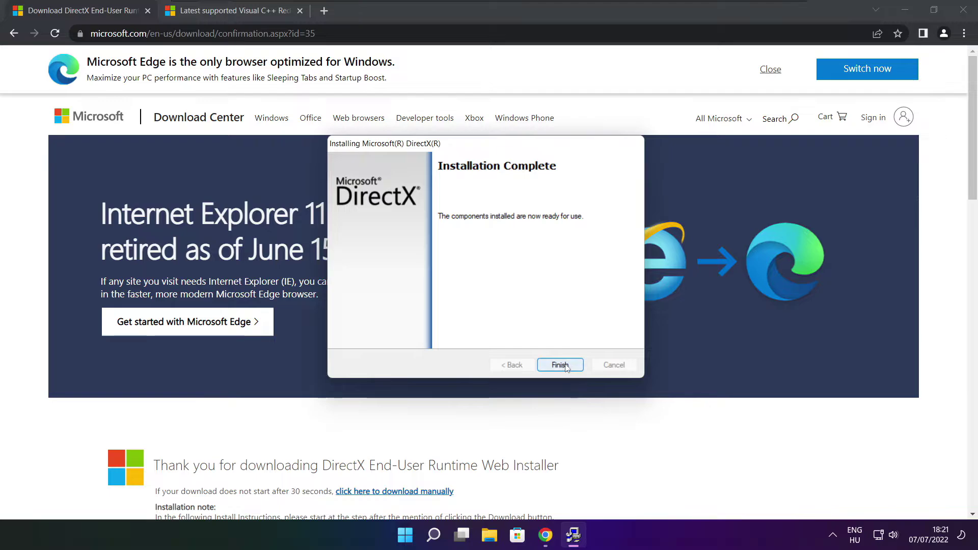
click(561, 366)
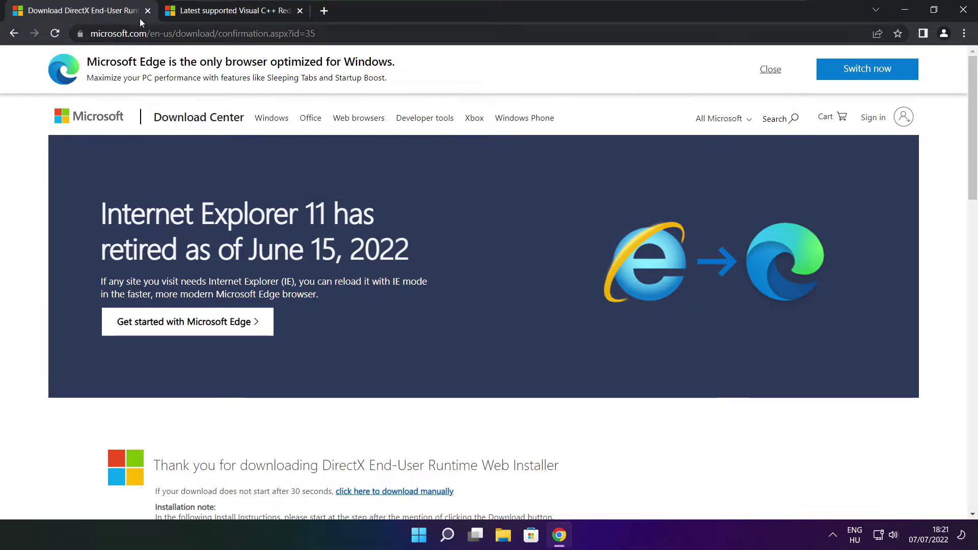
Step: Close the DirectX page and download the ARM64, X86 and X64 Visual C++ Redistributable packages for Visual Studio 2015–2022
click(148, 11)
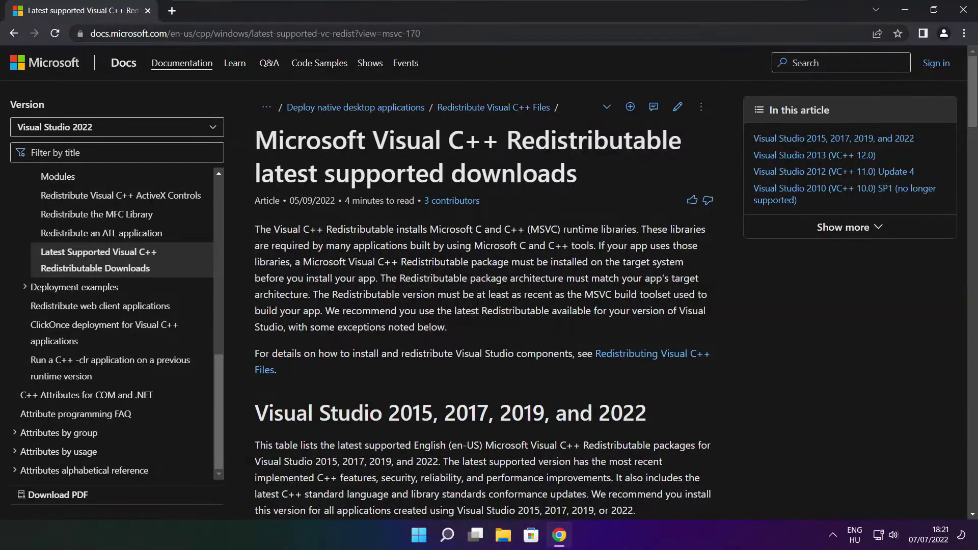
key(ctrl+l)
key(End)
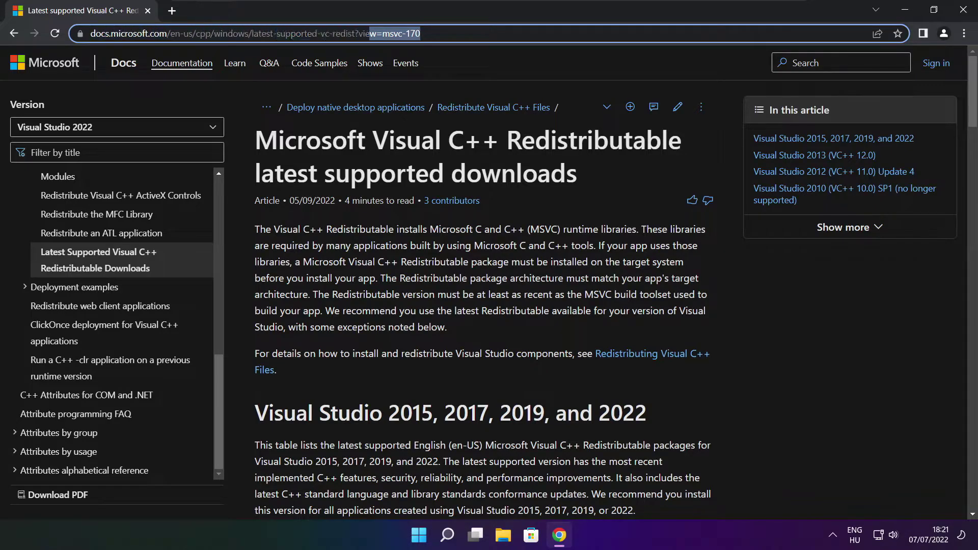
click(485, 62)
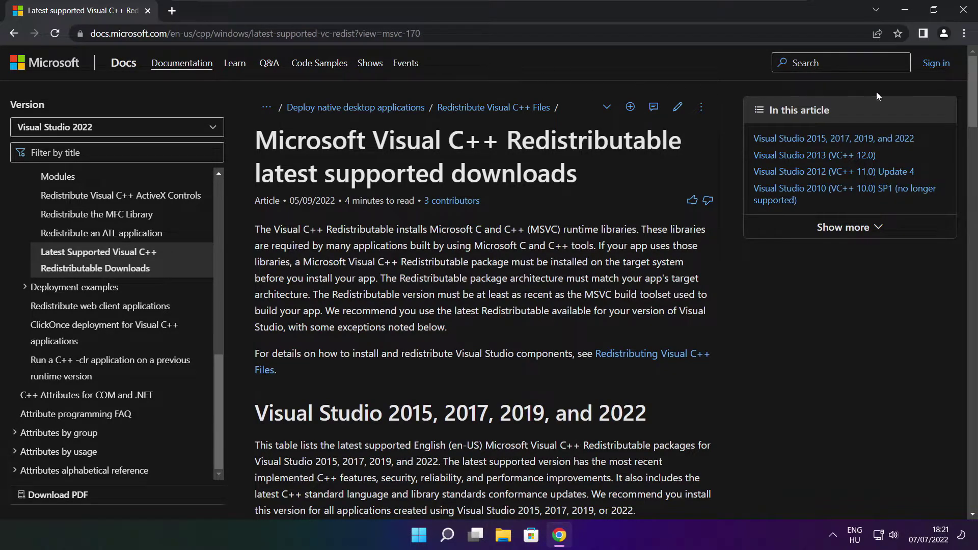
scroll(973, 109, down, 1)
drag(972, 108, 967, 142)
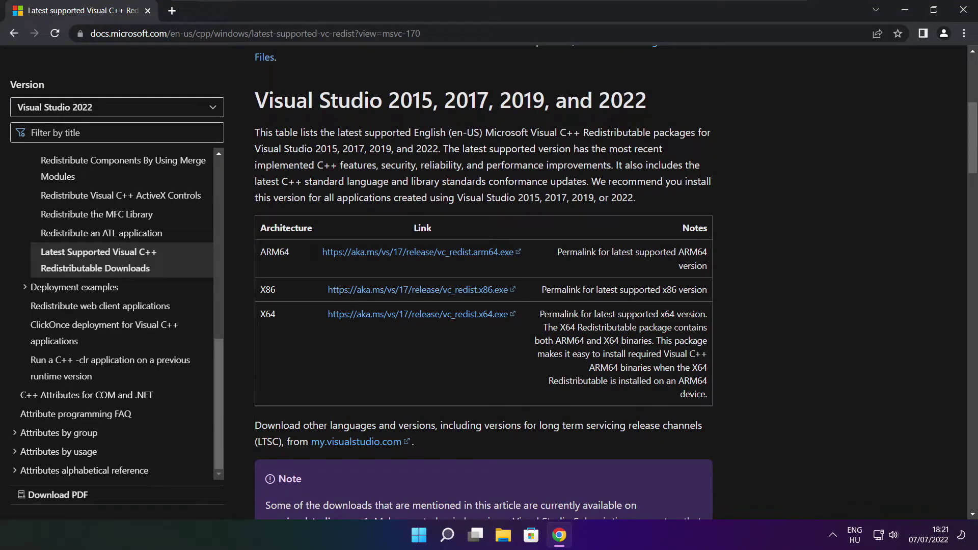
drag(258, 251, 656, 350)
click(656, 350)
click(406, 253)
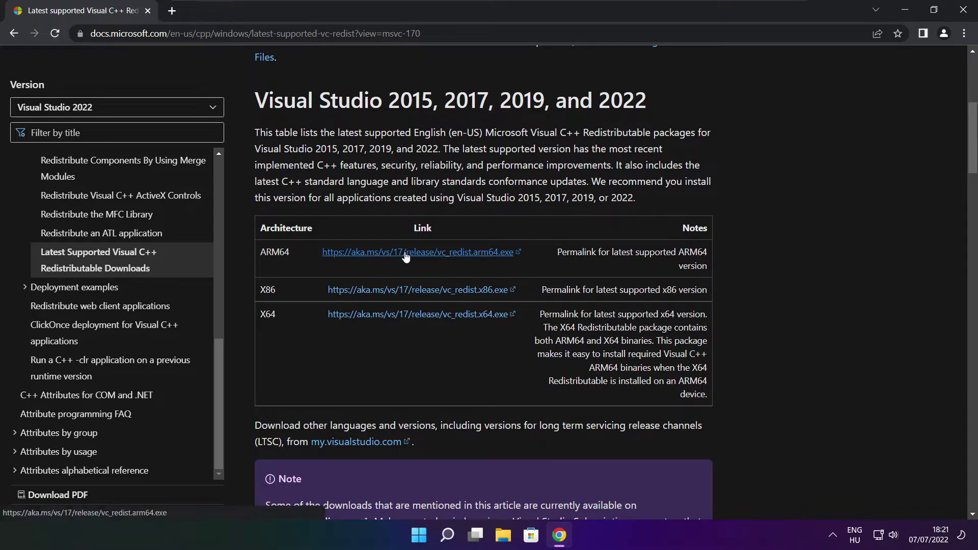
click(402, 296)
click(403, 314)
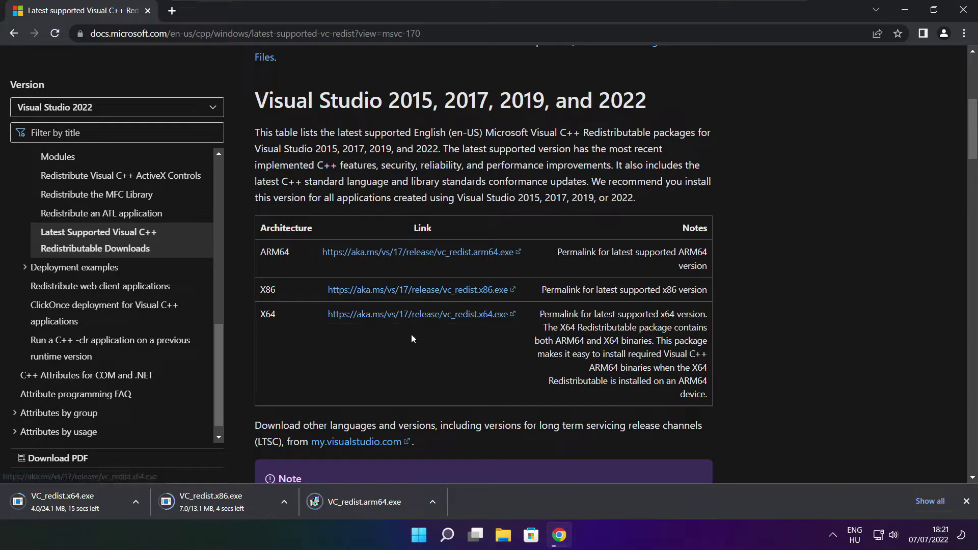
Step: Try to install VC_redist.arm64.exe with its license terms accepted, and close the setup window
click(372, 503)
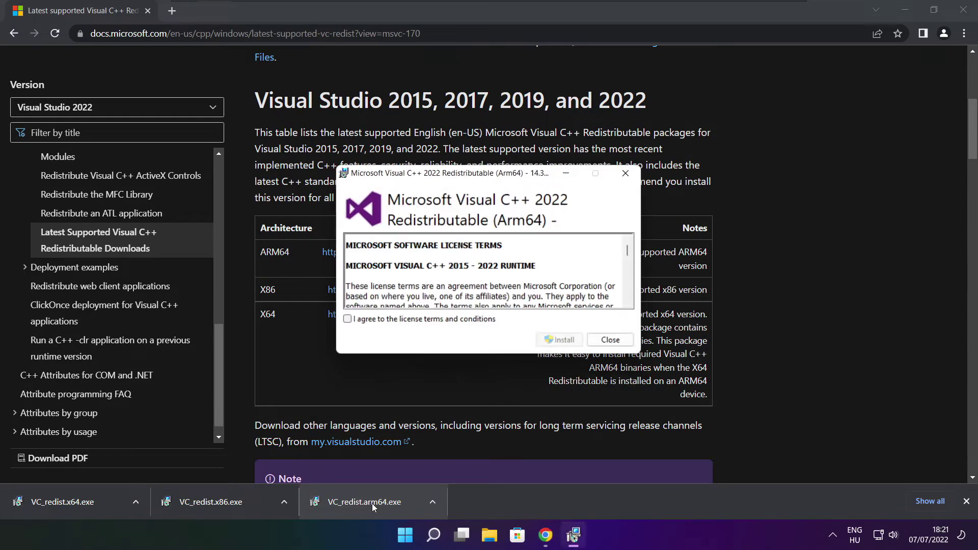
drag(629, 253, 628, 303)
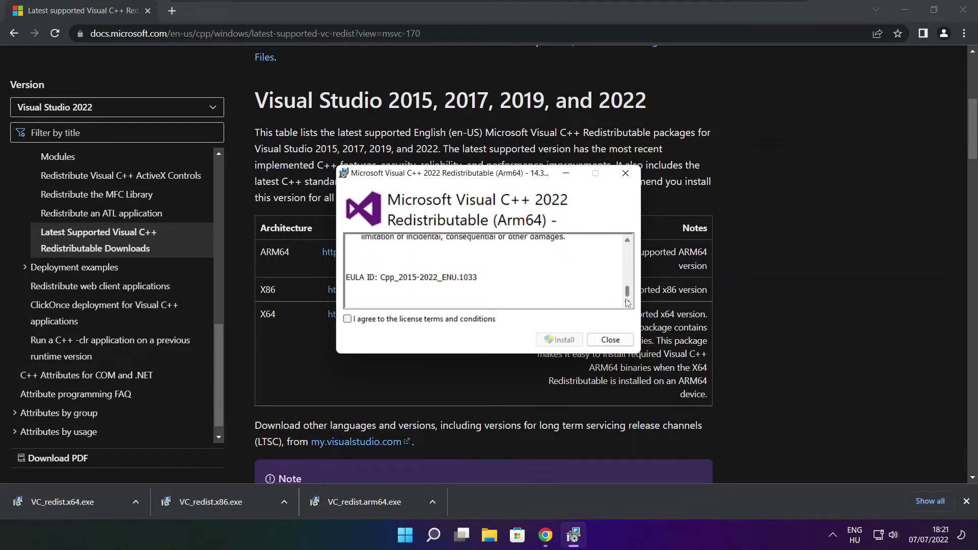
click(347, 320)
click(556, 341)
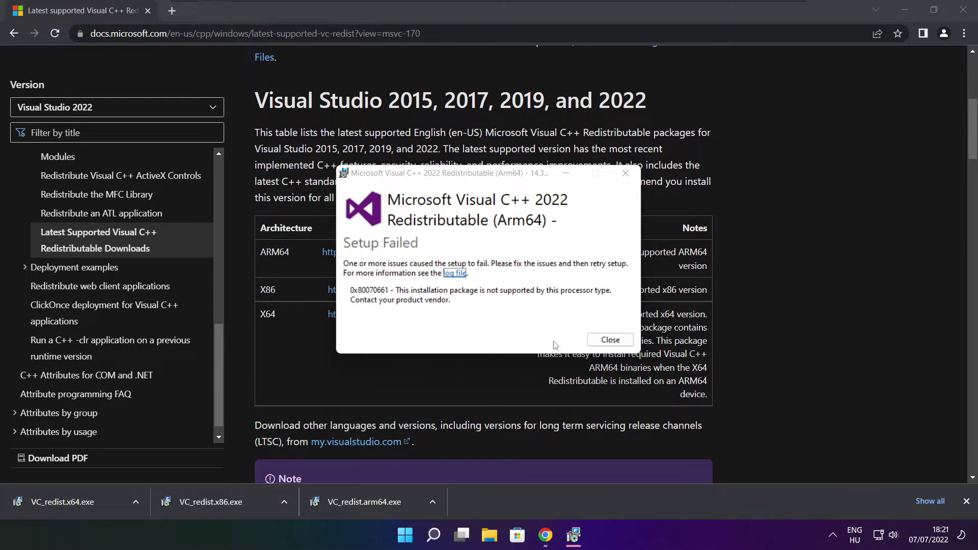
click(607, 340)
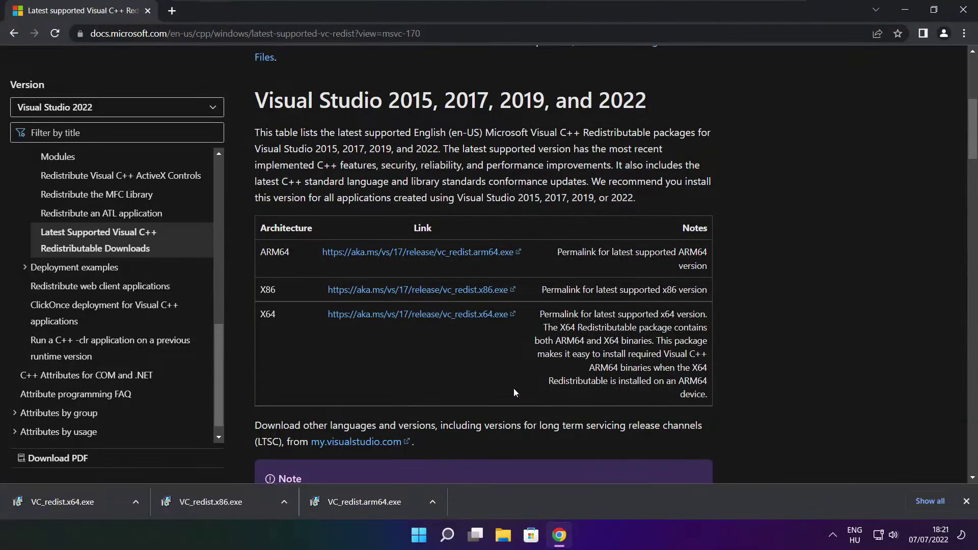
Step: Run VC_redist.x86.exe, accept the license terms, install the x86 redistributable and close the setup window
click(231, 500)
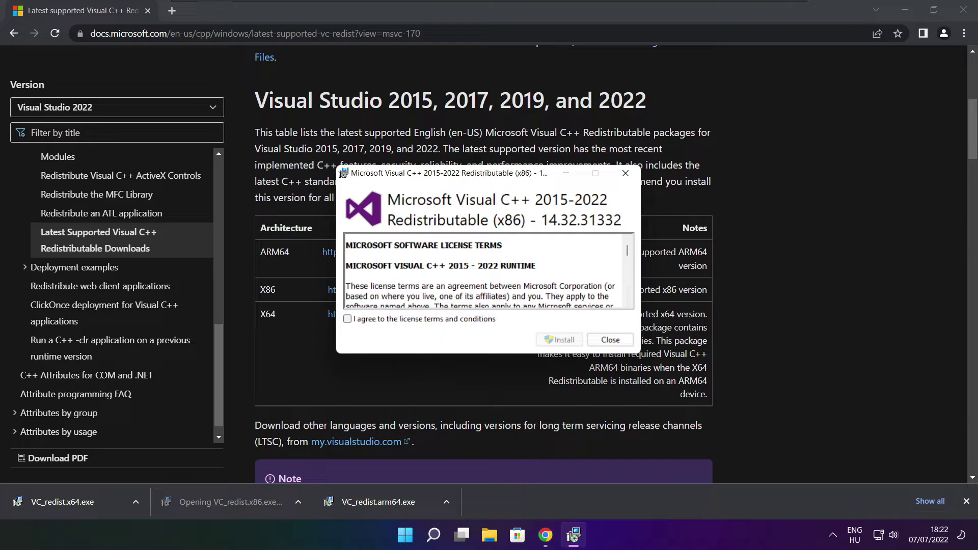
drag(628, 253, 627, 301)
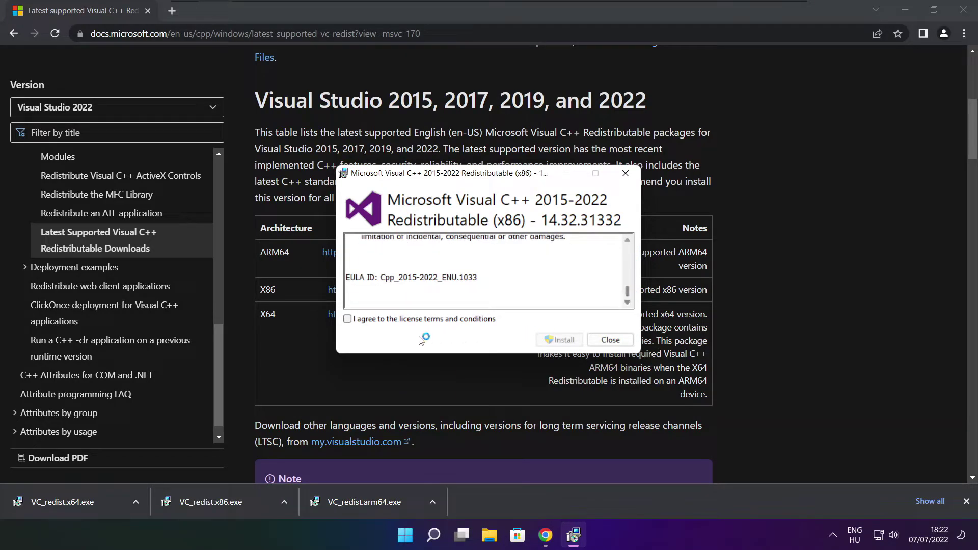
click(348, 319)
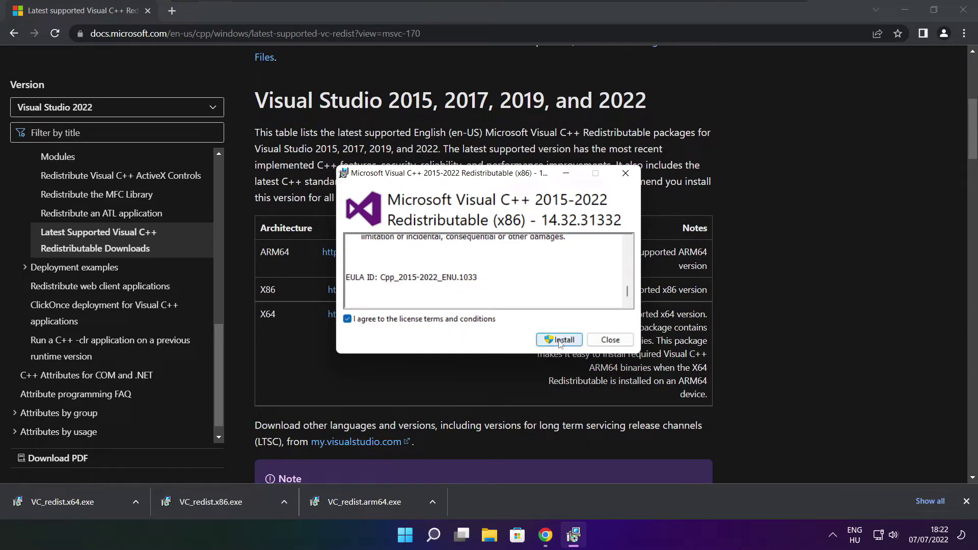
click(561, 341)
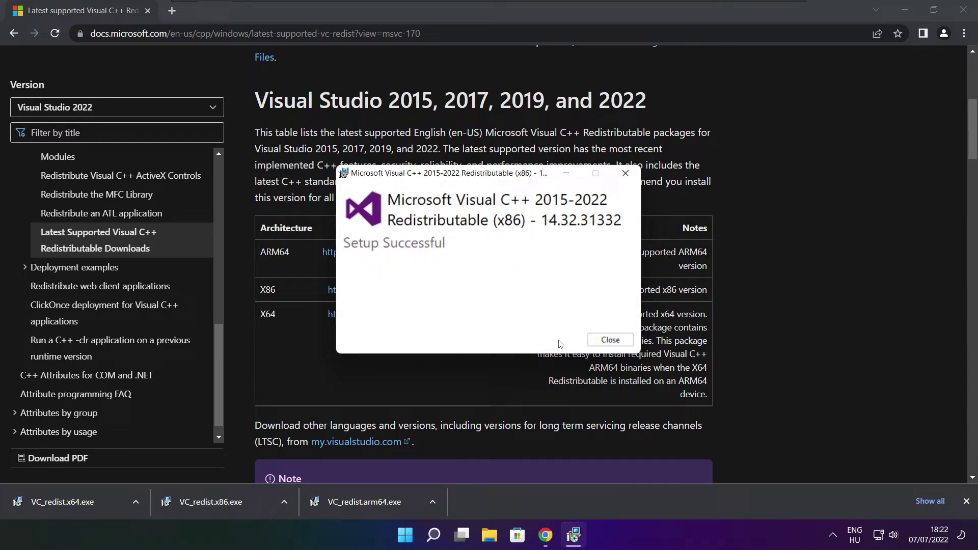
click(611, 343)
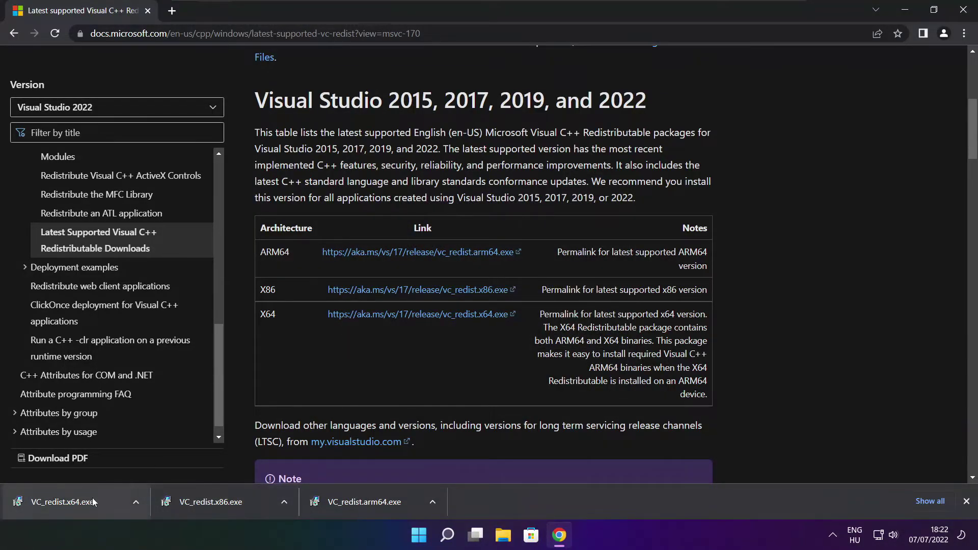
Step: Run VC_redist.x64.exe, accept the license terms, install the x64 redistributable, and close the setup and browser windows
click(80, 497)
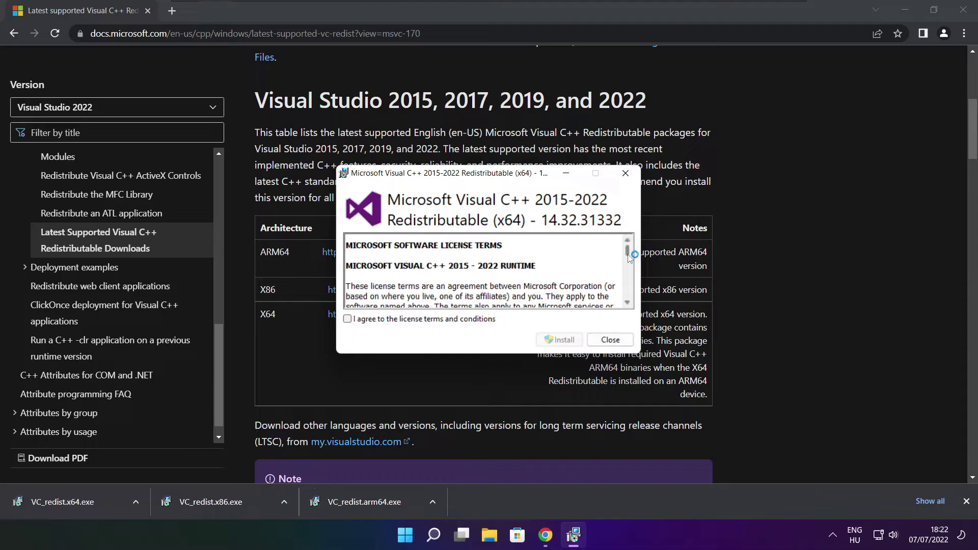
drag(627, 251, 627, 294)
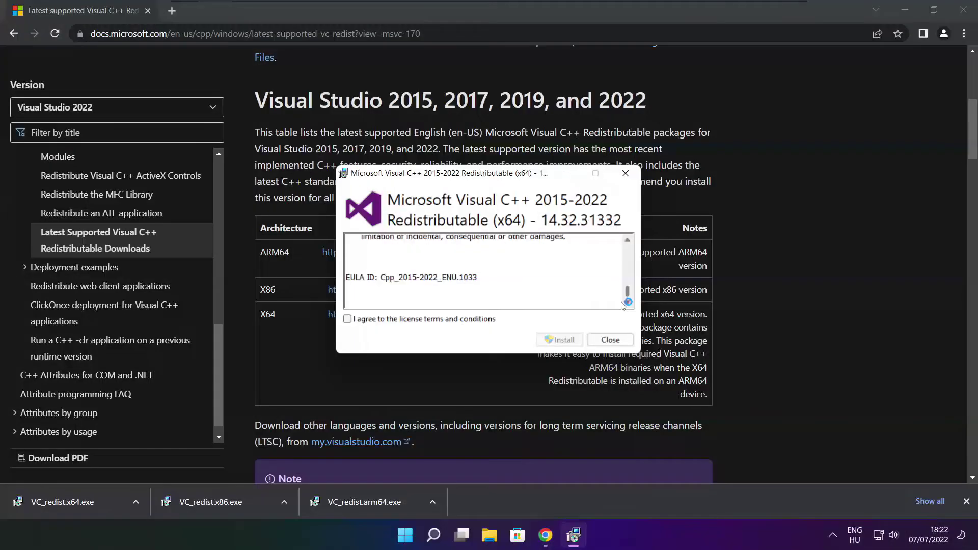
click(348, 320)
click(563, 345)
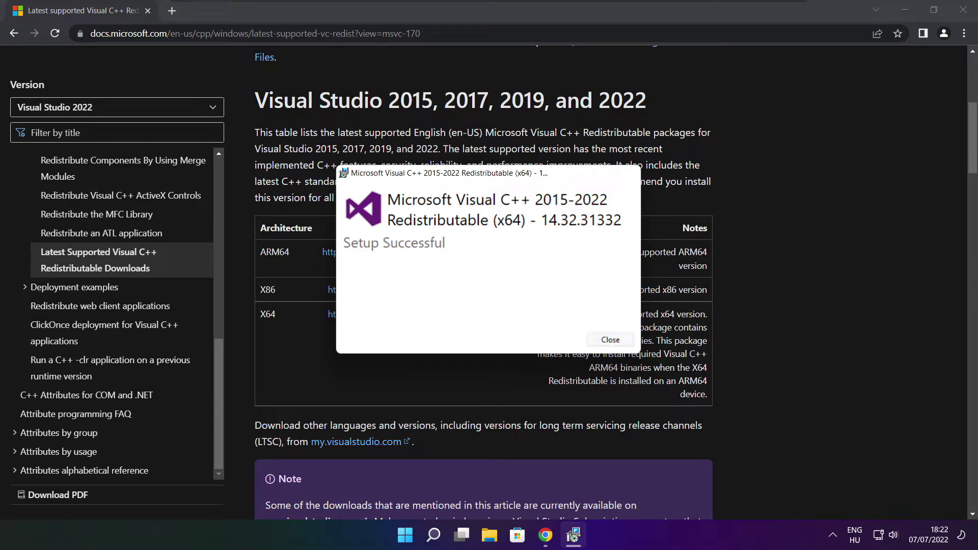
click(611, 340)
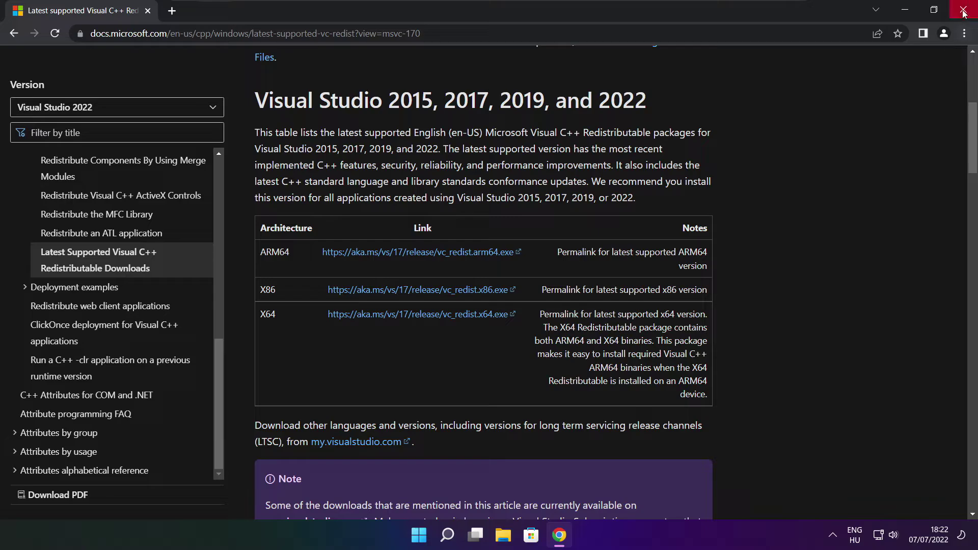
click(963, 9)
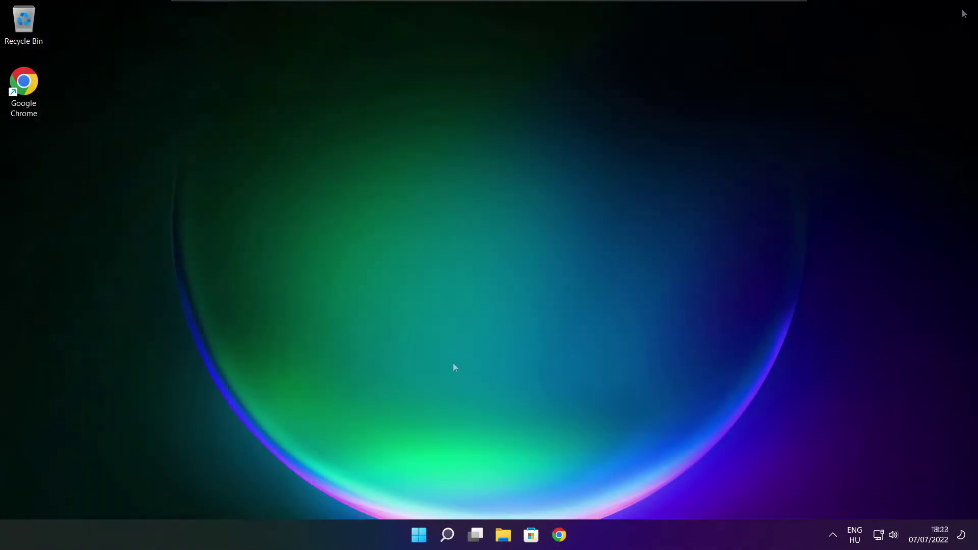
Step: In Task Manager, disable Cortana, Microsoft Edge, Microsoft Teams and Terminal as startup apps, and close the window
right_click(421, 537)
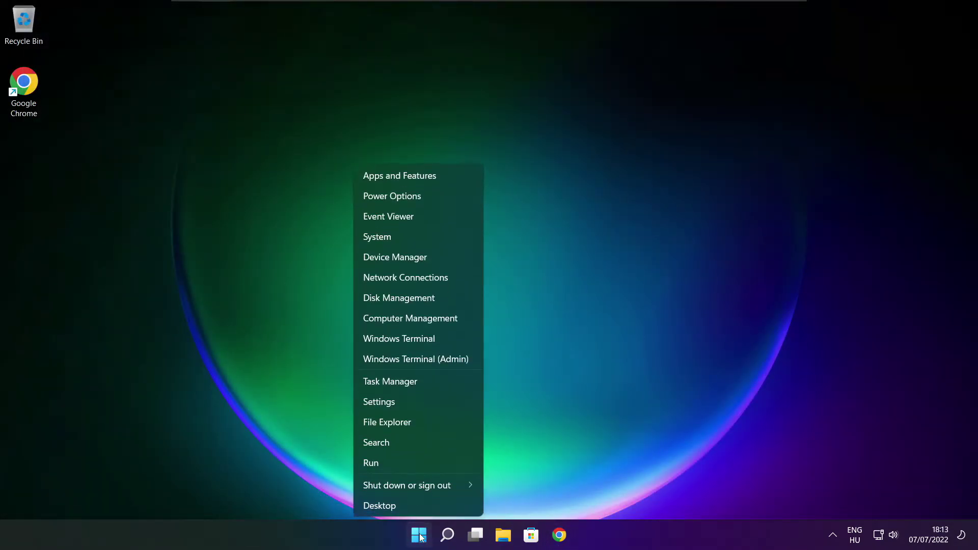
click(421, 382)
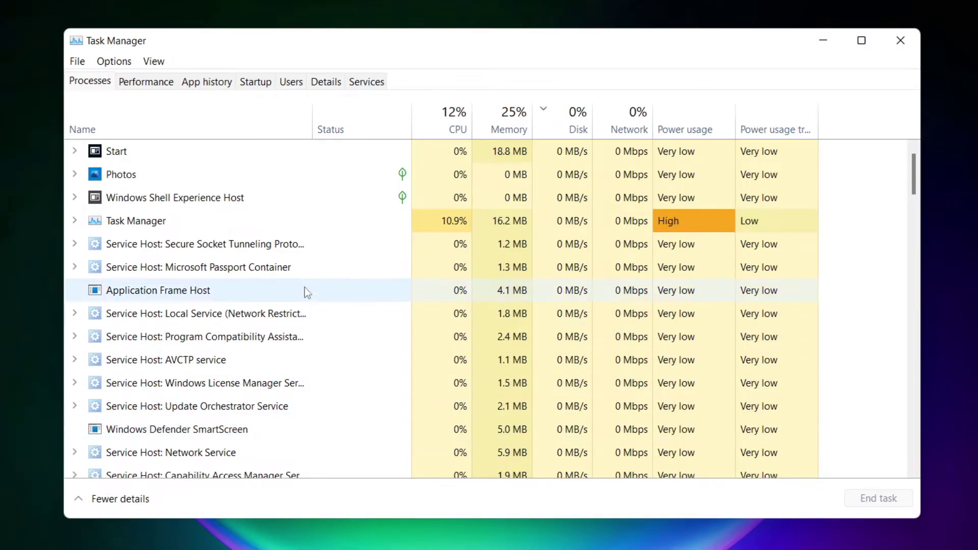
click(261, 86)
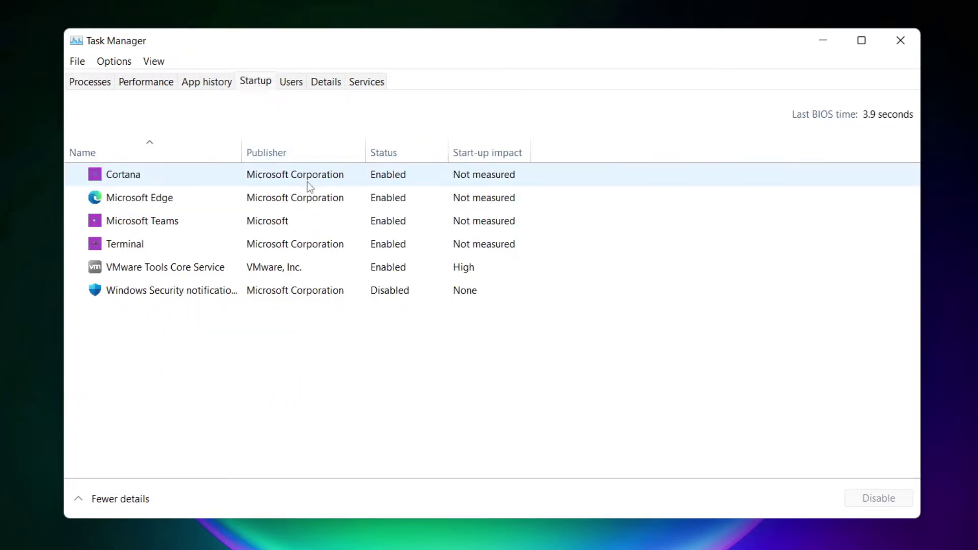
click(330, 179)
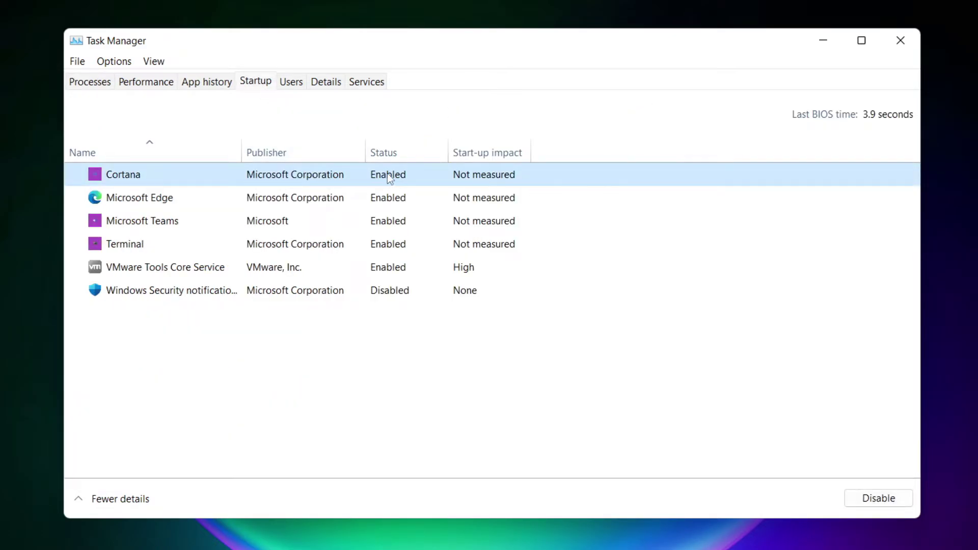
click(877, 498)
click(205, 210)
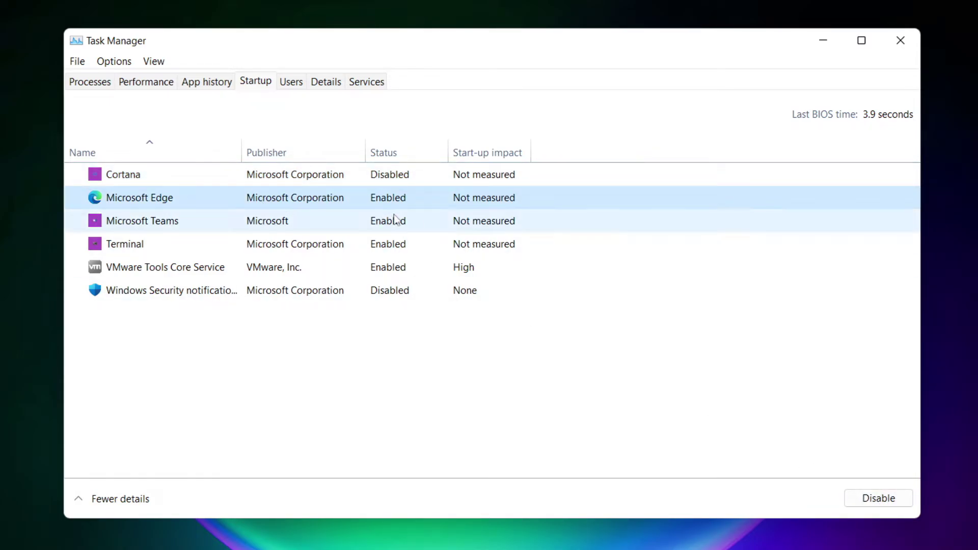
click(886, 507)
click(362, 227)
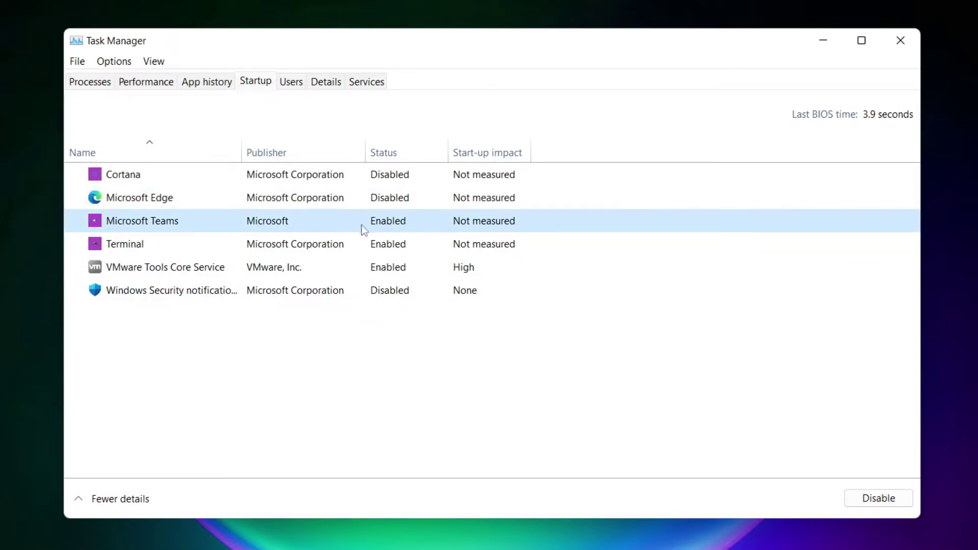
click(895, 504)
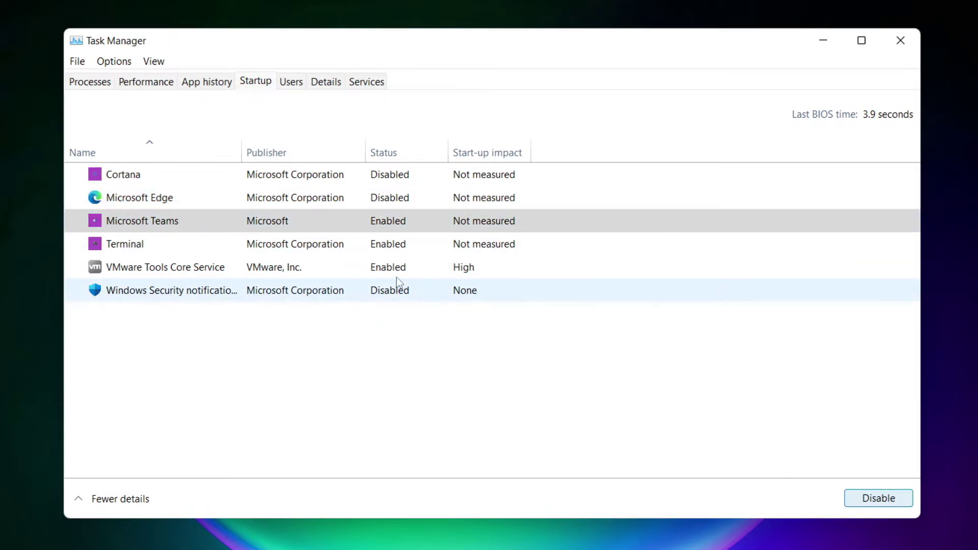
click(326, 249)
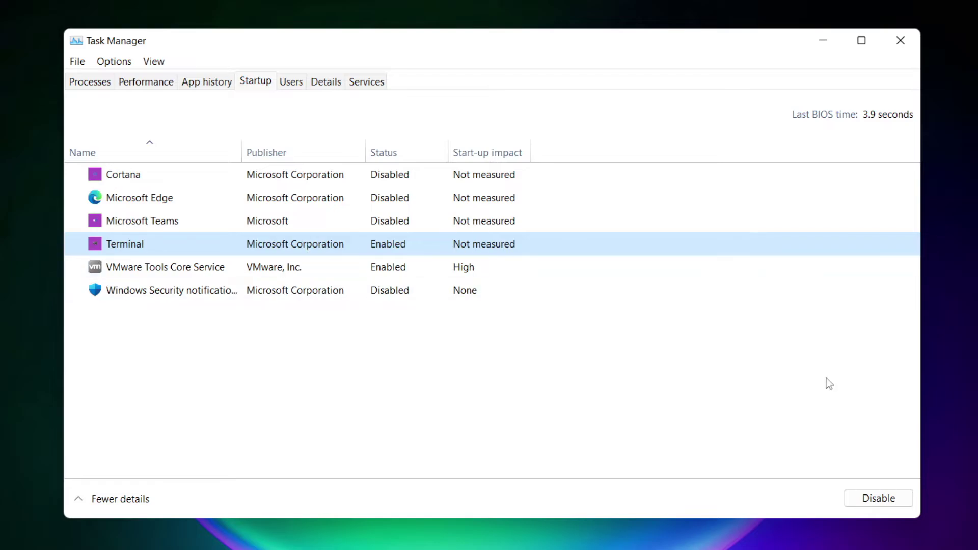
click(894, 504)
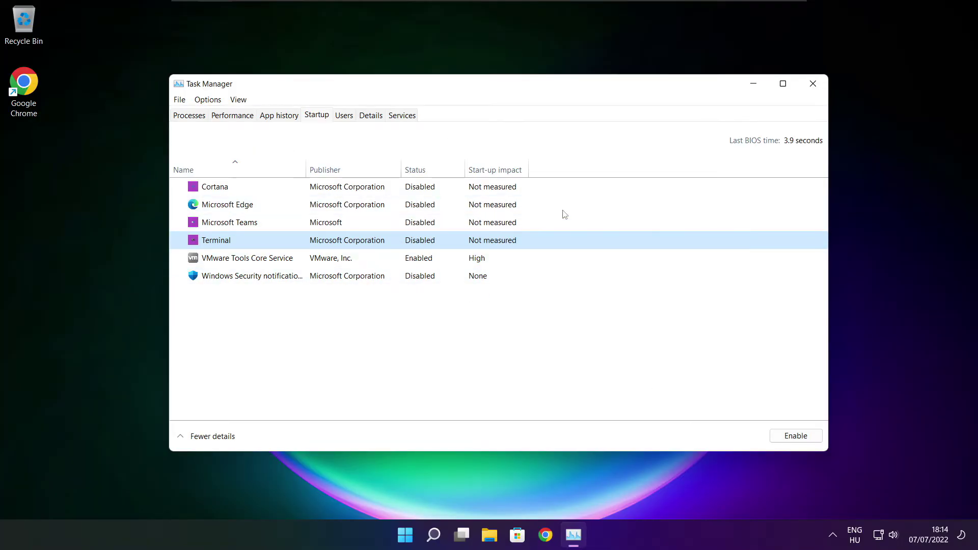
click(813, 83)
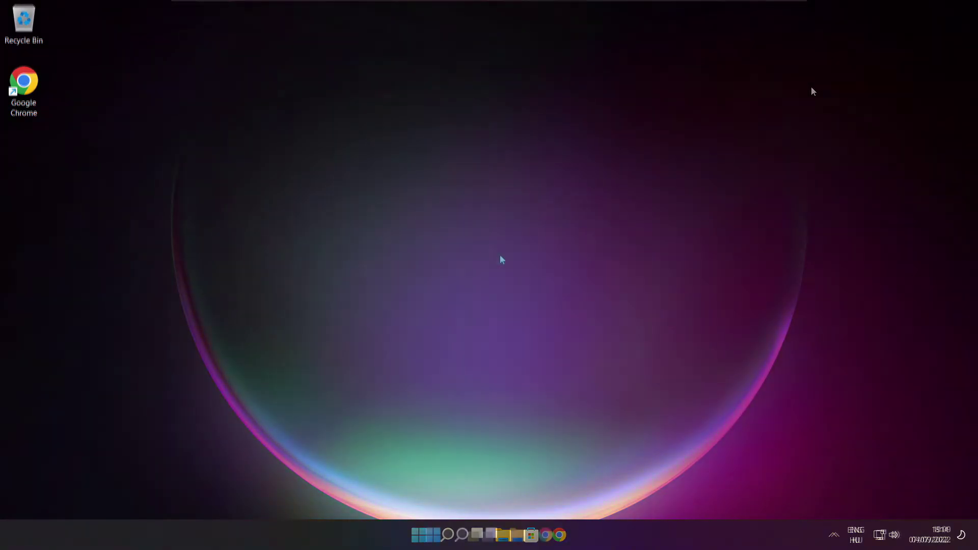
Step: Search Windows for cmd, run Command Prompt as administrator, and move its window to the middle of the desktop
mouse_move(464, 534)
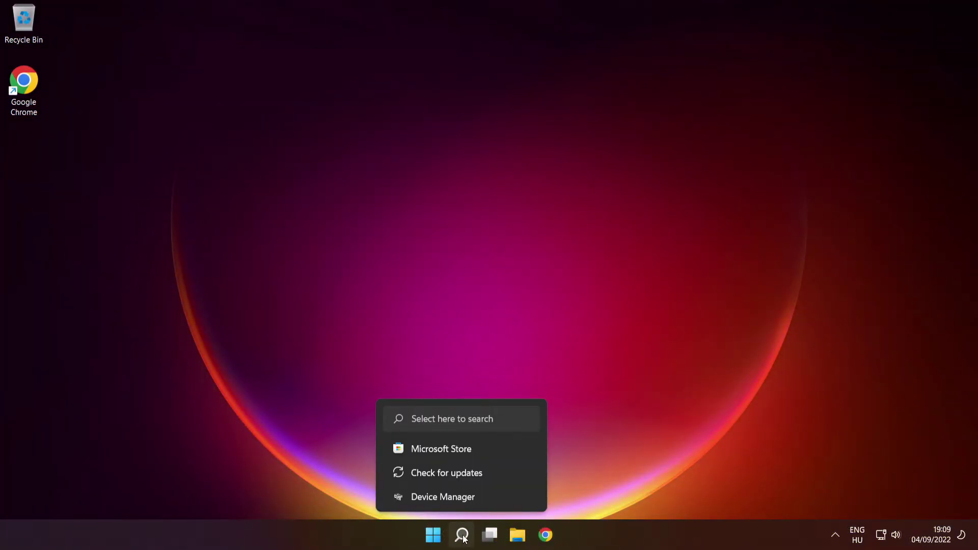
click(462, 535)
text(cmd)
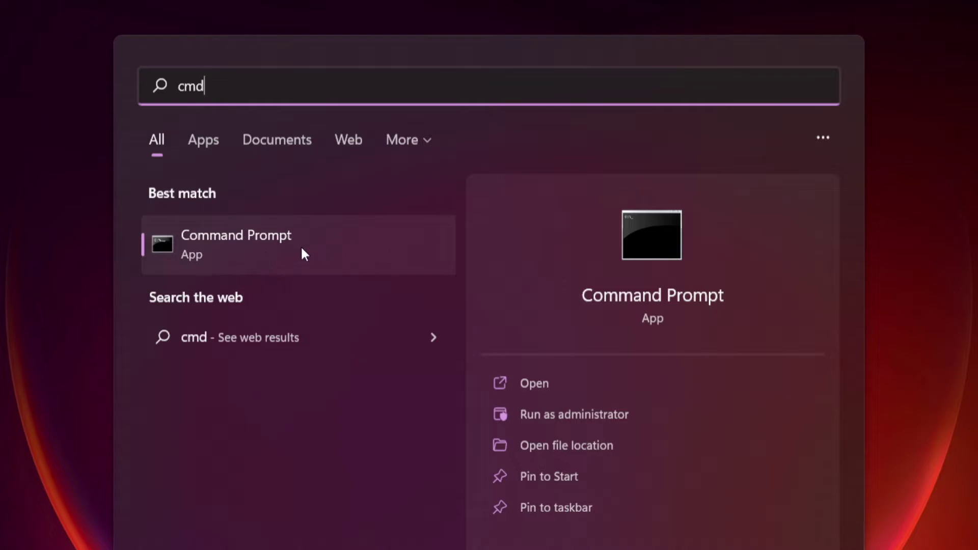
right_click(360, 241)
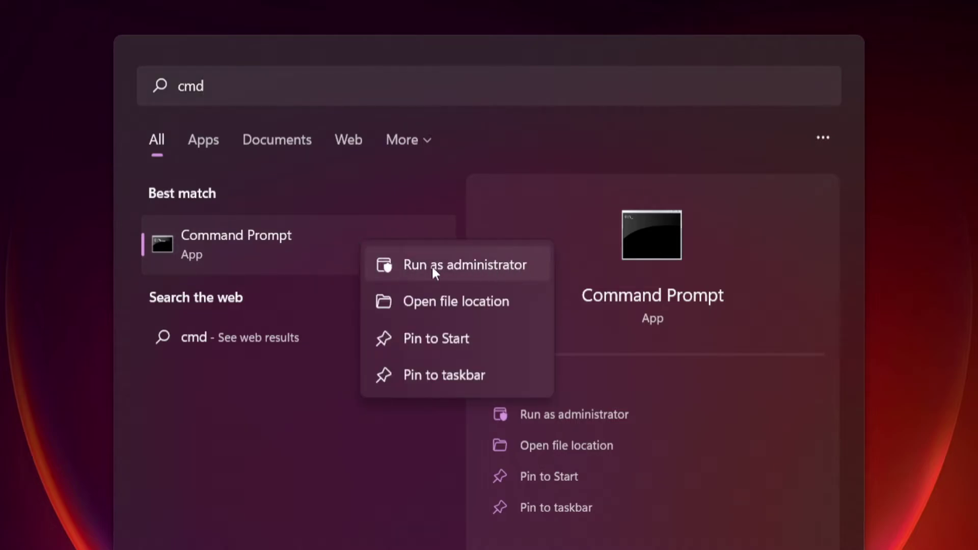
click(465, 263)
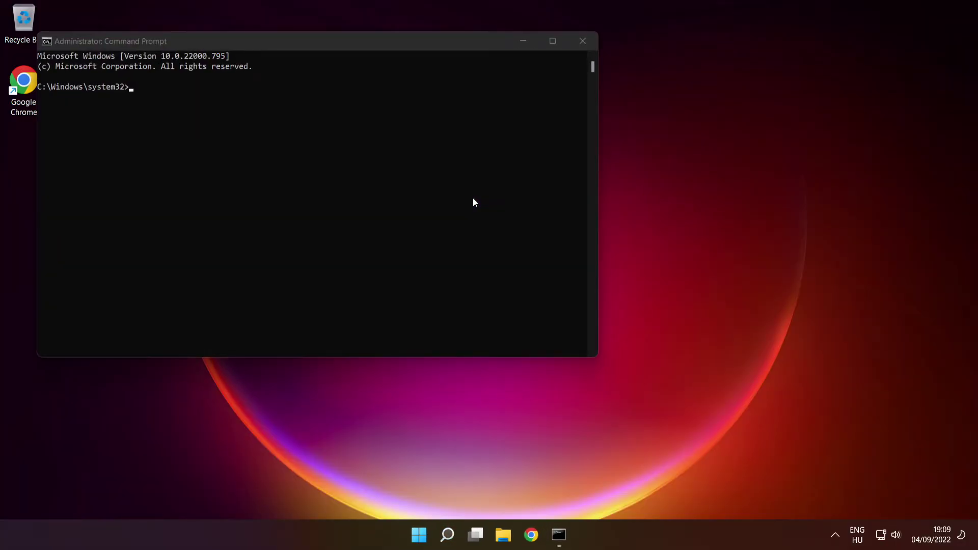
drag(396, 43, 564, 126)
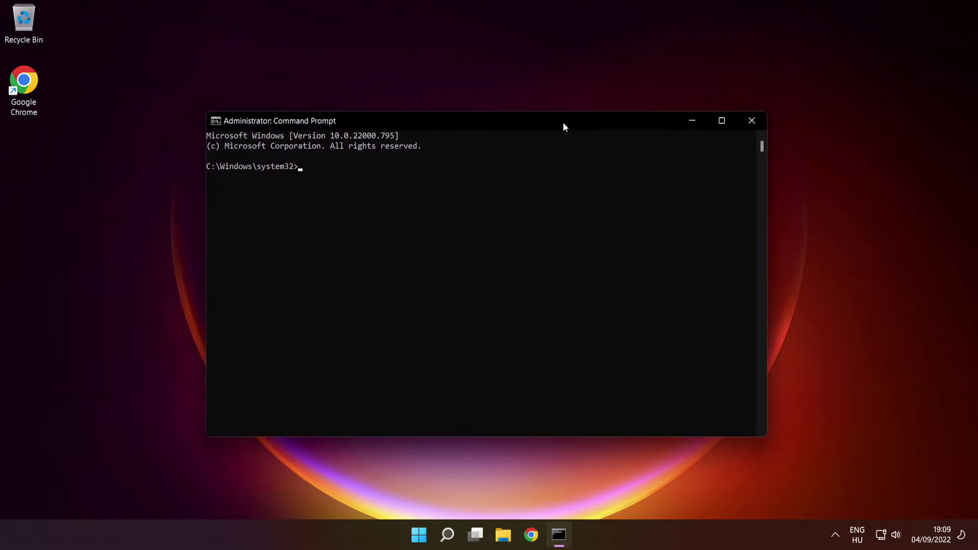
Step: Run sfc /scannow to scan the system files, and close the Command Prompt once verification is complete
text(sfc /scannow)
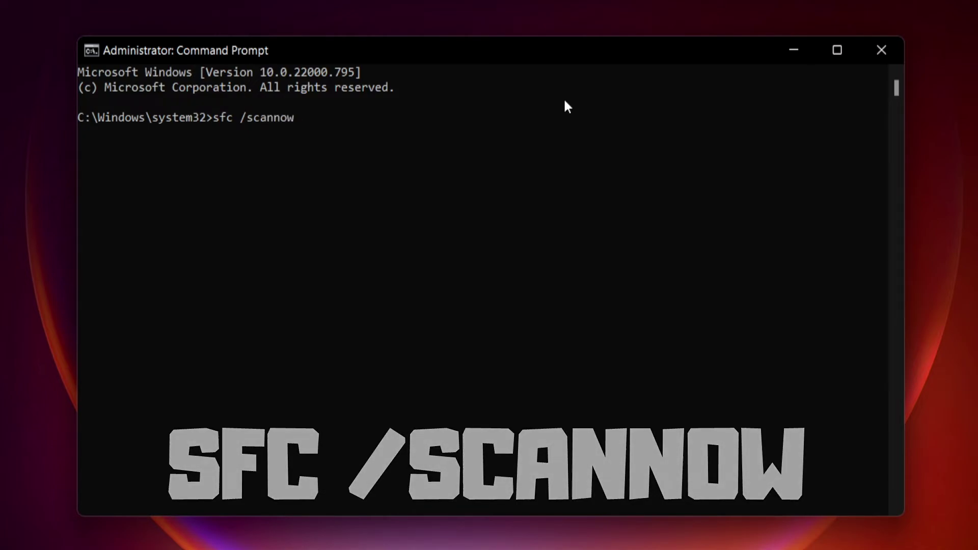
key(Return)
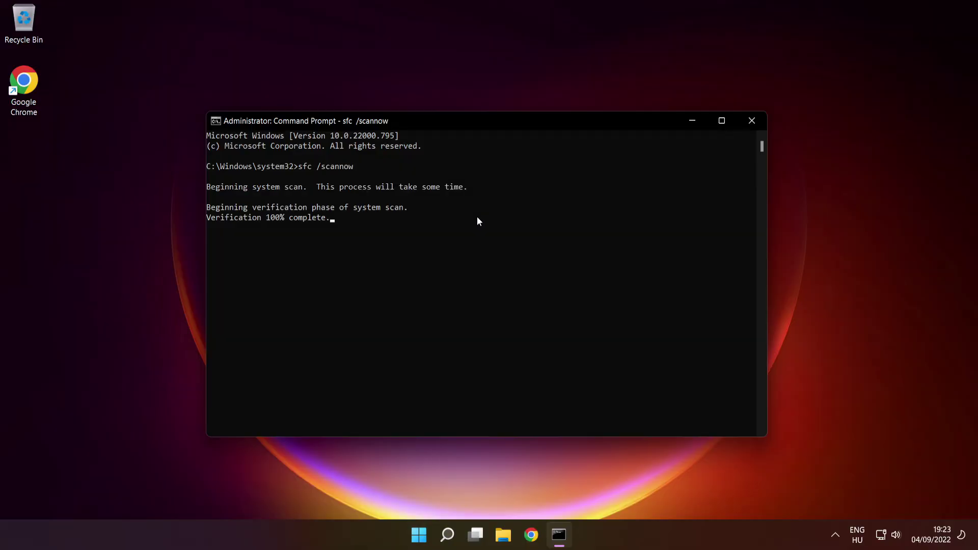
click(753, 122)
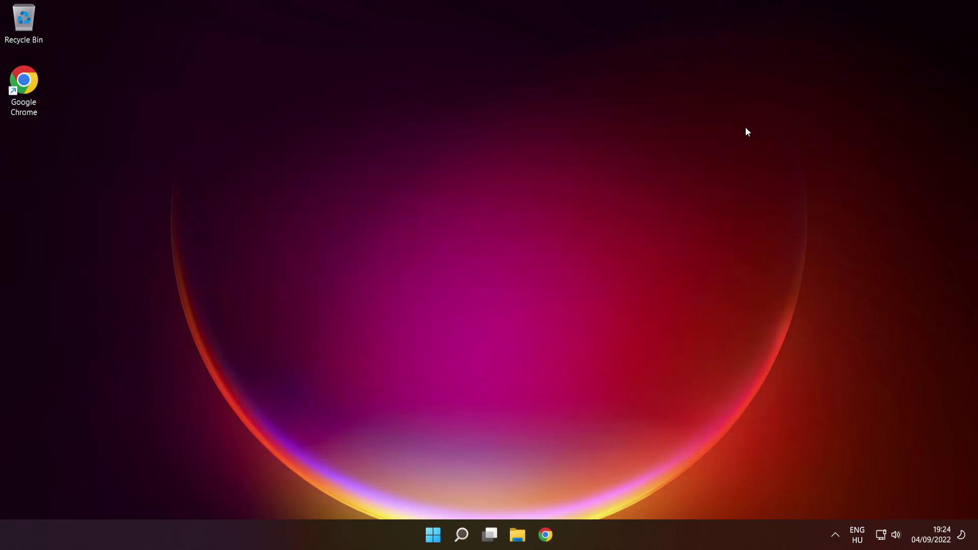
Step: Restart the computer
click(433, 531)
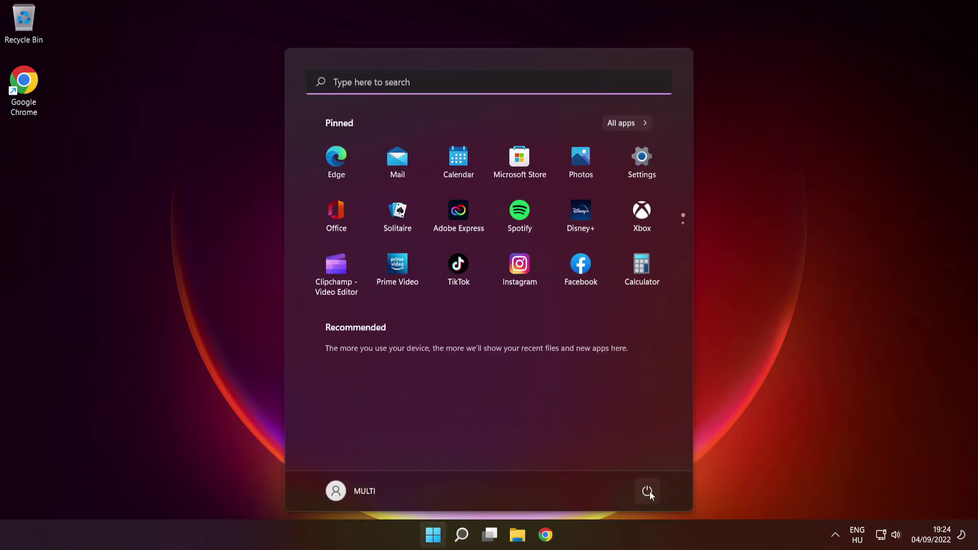
click(648, 492)
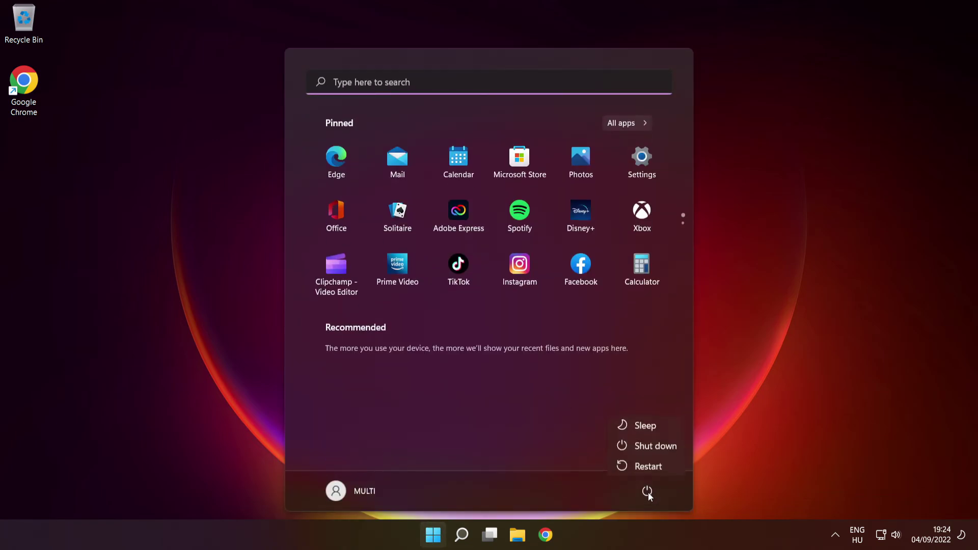
click(651, 466)
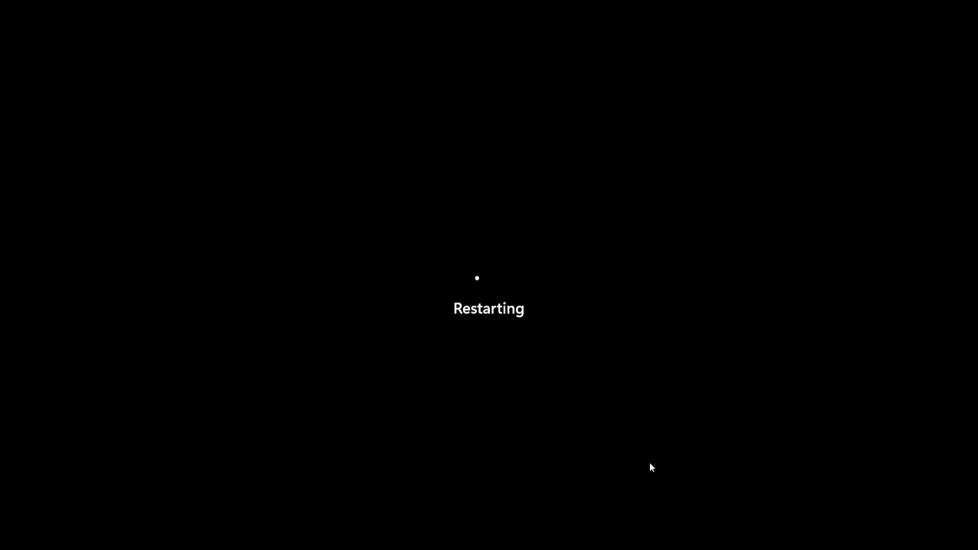